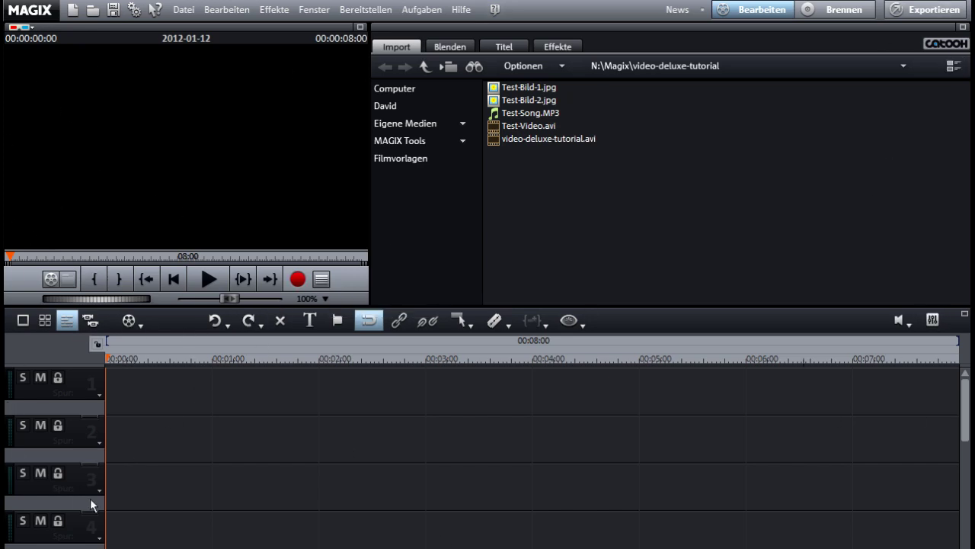
- Look at the storyboard view of the empty project and return to the timeline view with its tracks
left_click(23, 320)
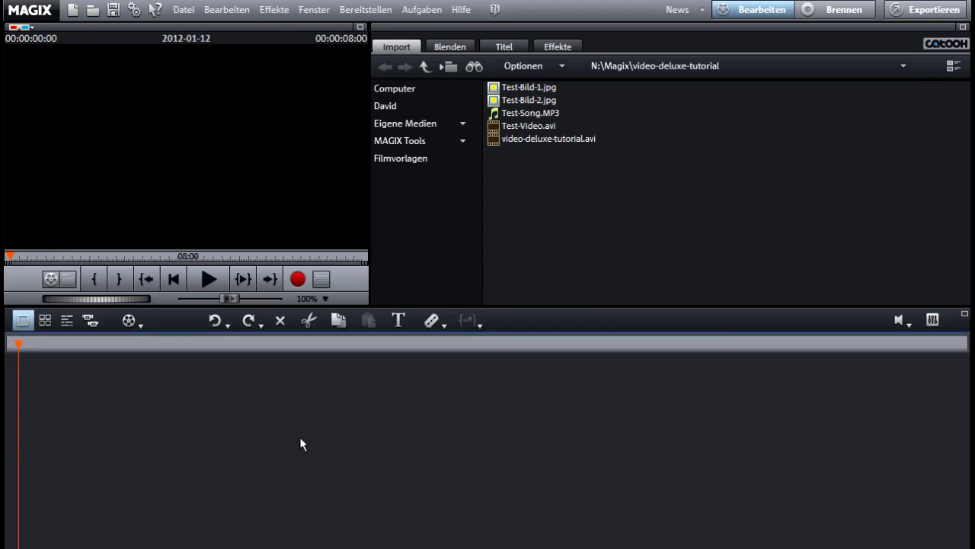
left_click(66, 323)
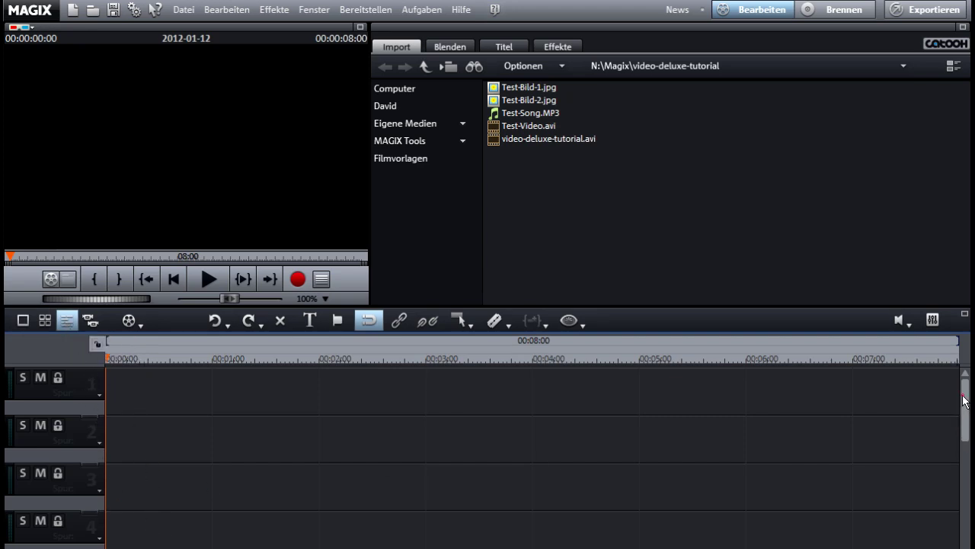
mouse_move(967, 404)
left_mouse_down()
mouse_move(967, 436)
mouse_move(966, 389)
left_mouse_up()
- Look through the parent folder and the Effekte, Titel and Blenden collections, returning to the files in video-deluxe-tutorial
left_click(428, 64)
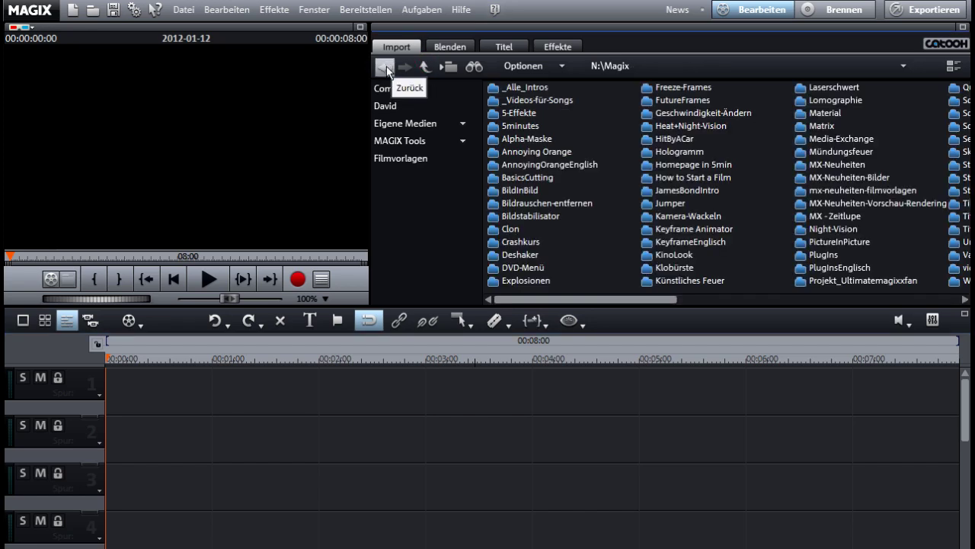
left_click(386, 67)
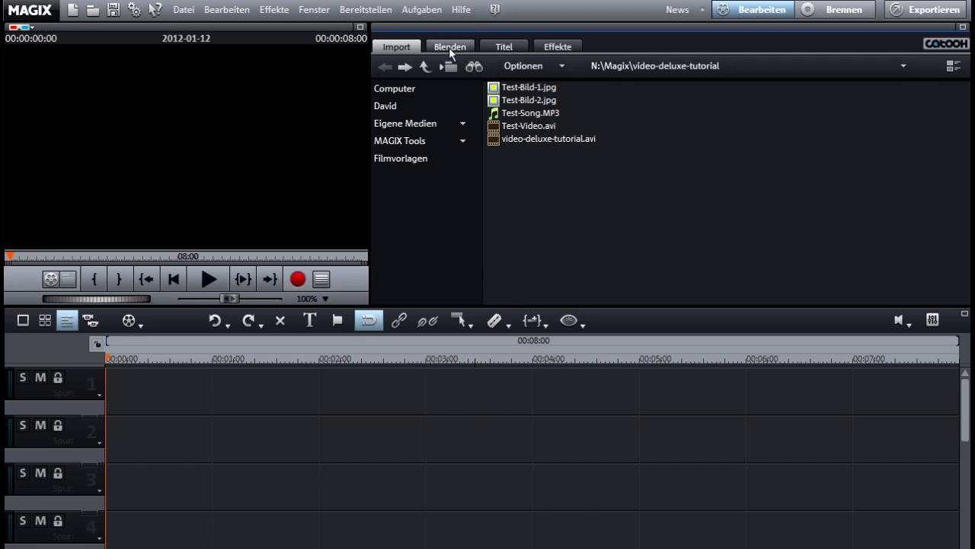
left_click(557, 46)
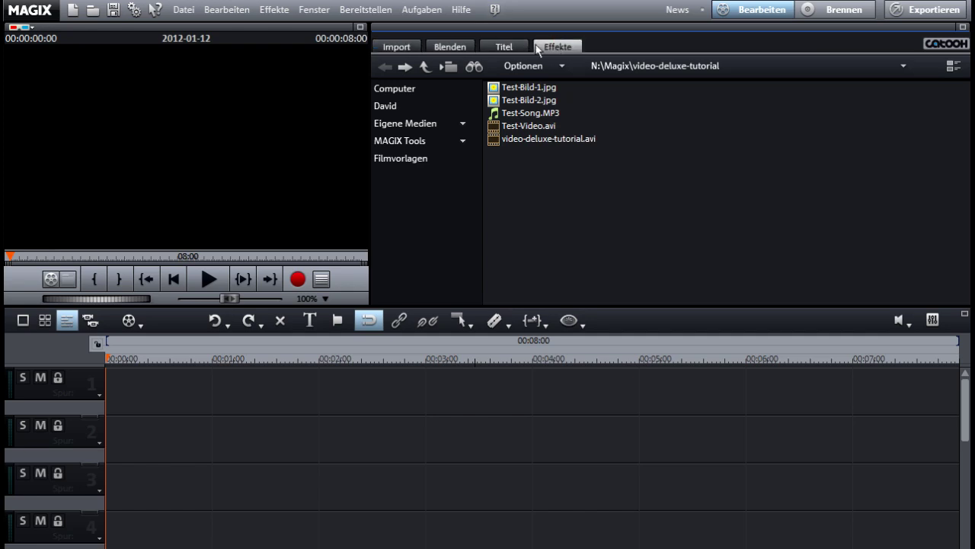
left_click(516, 47)
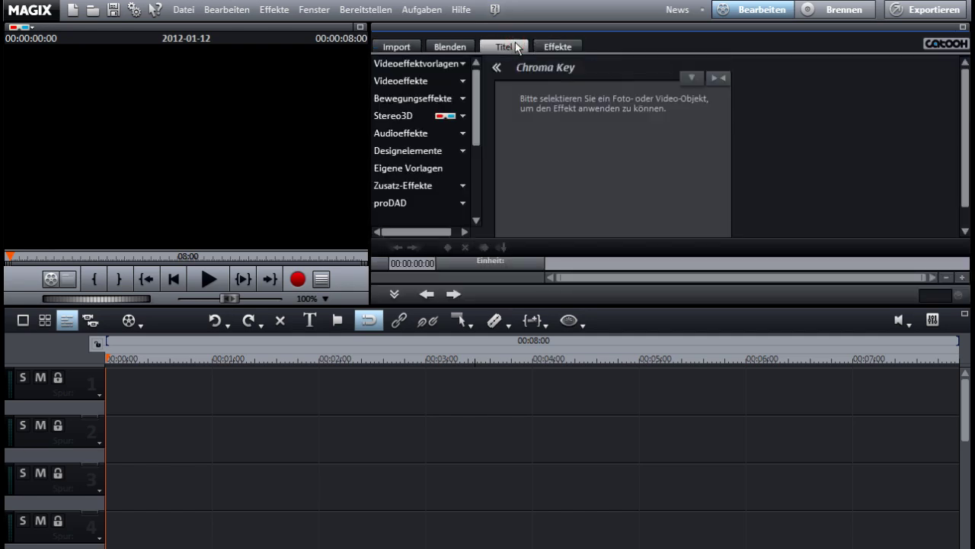
left_click(450, 48)
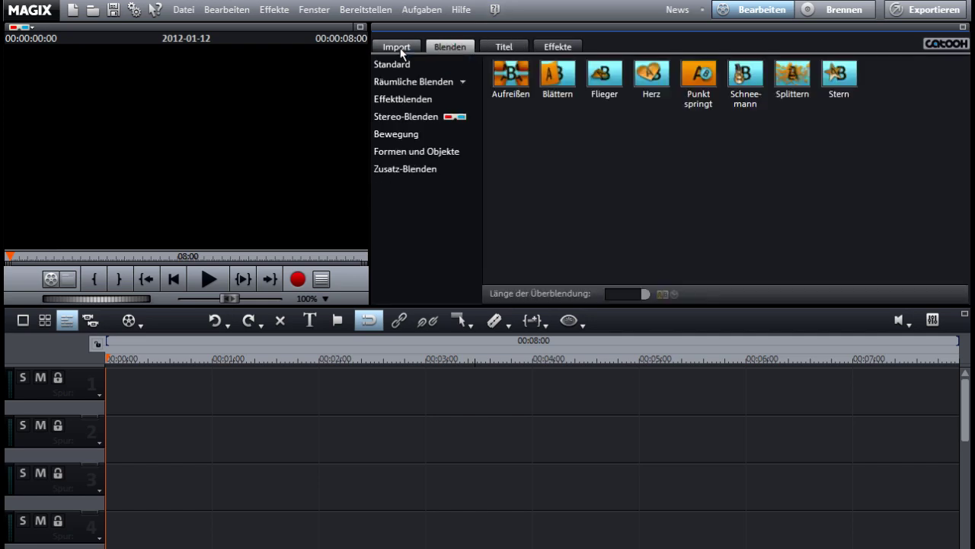
left_click(397, 48)
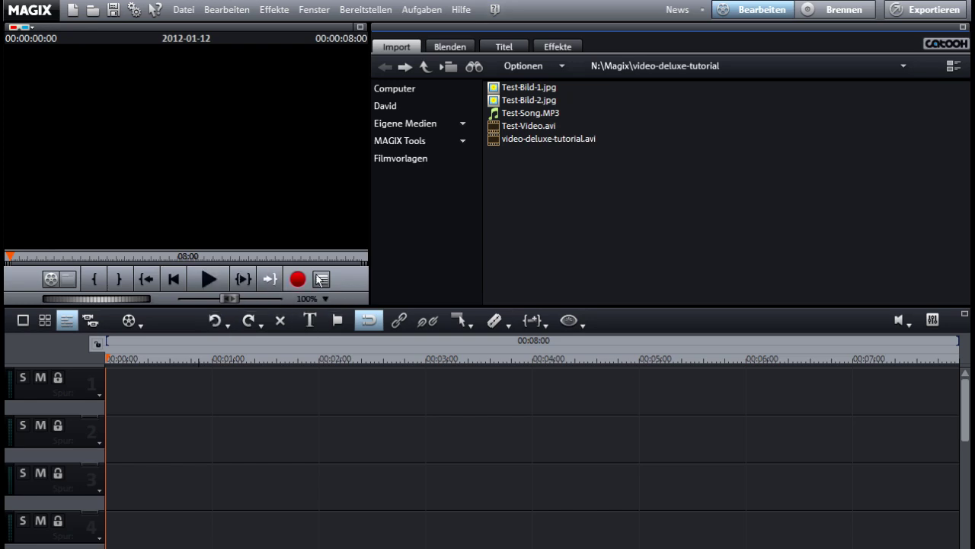
- Place Test-Bild-1.jpg on track 1 and Test-Bild-2.jpg on track 2, both at the start of the timeline
left_click_drag(529, 87, 186, 440)
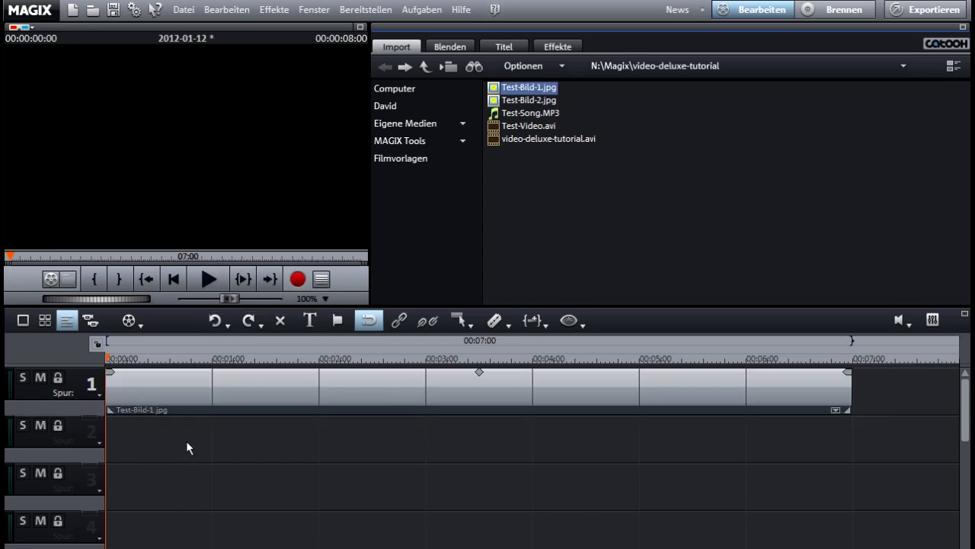
left_click(528, 102)
left_click_drag(527, 102, 149, 442)
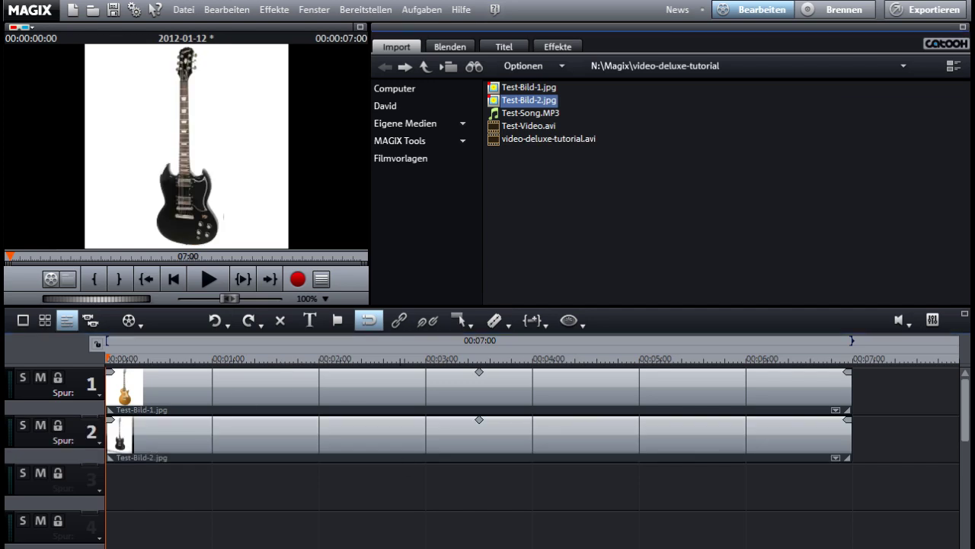
- Add Test-Song.MP3 to track 3 and Test-Video.avi to track 4 from the Windows folder, leaving the film settings unadapted
left_click_drag(682, 545, 751, 75)
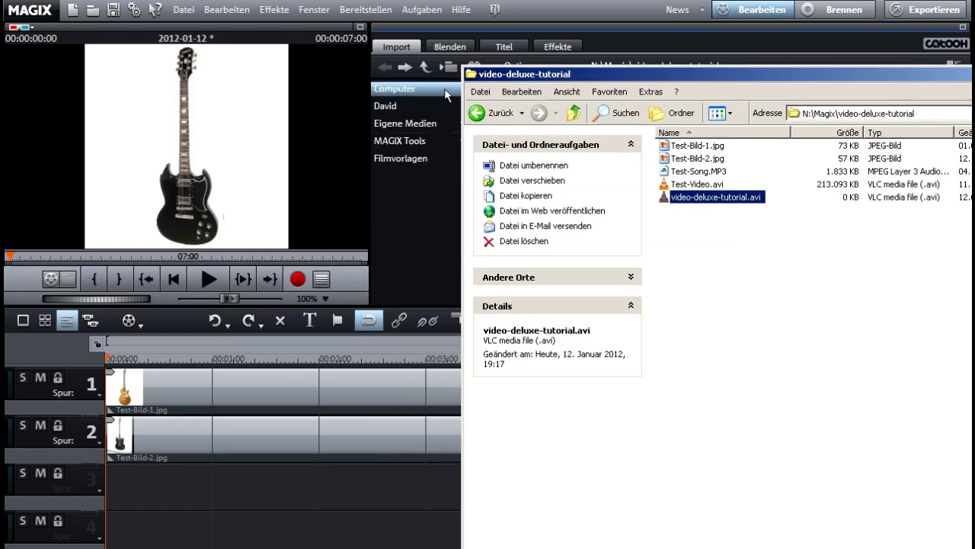
left_click_drag(711, 172, 141, 517)
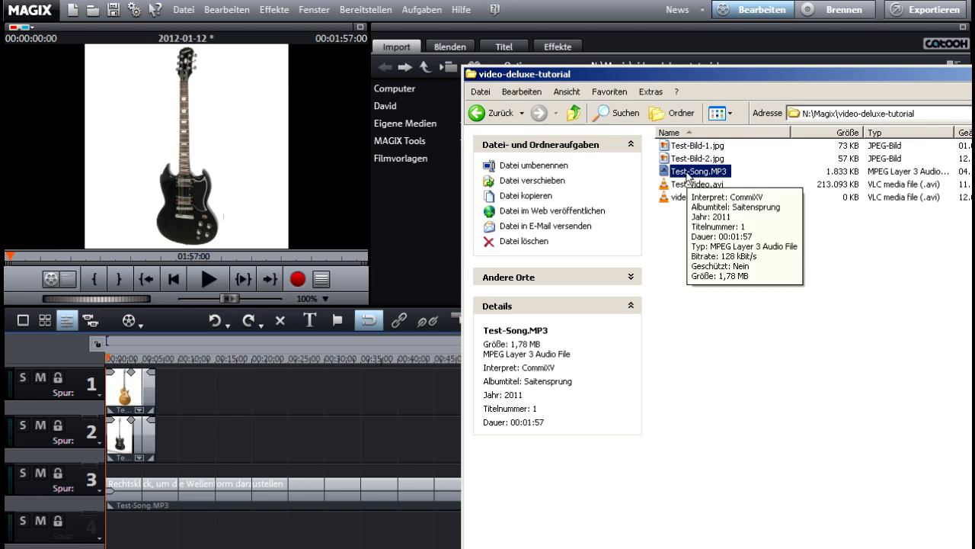
left_click_drag(695, 184, 124, 542)
left_click(375, 365)
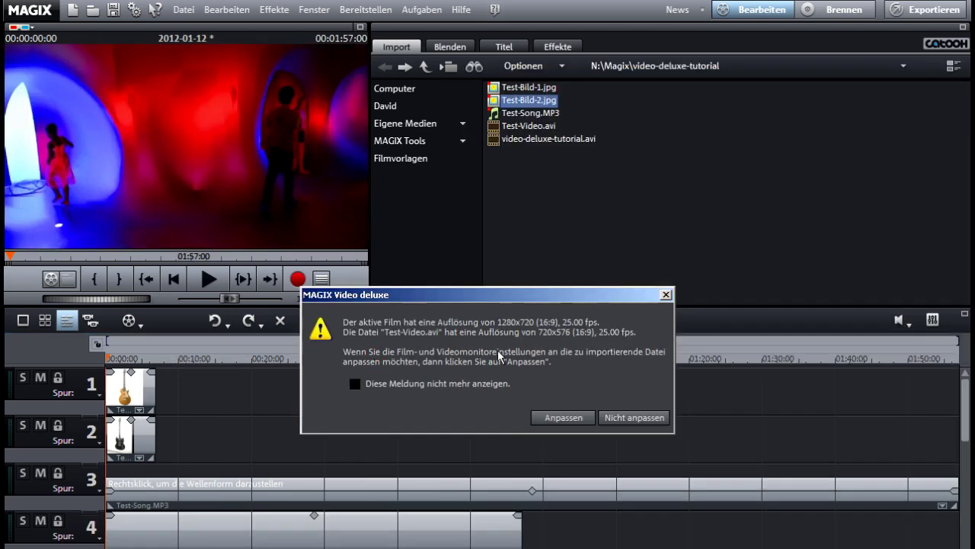
left_click(633, 417)
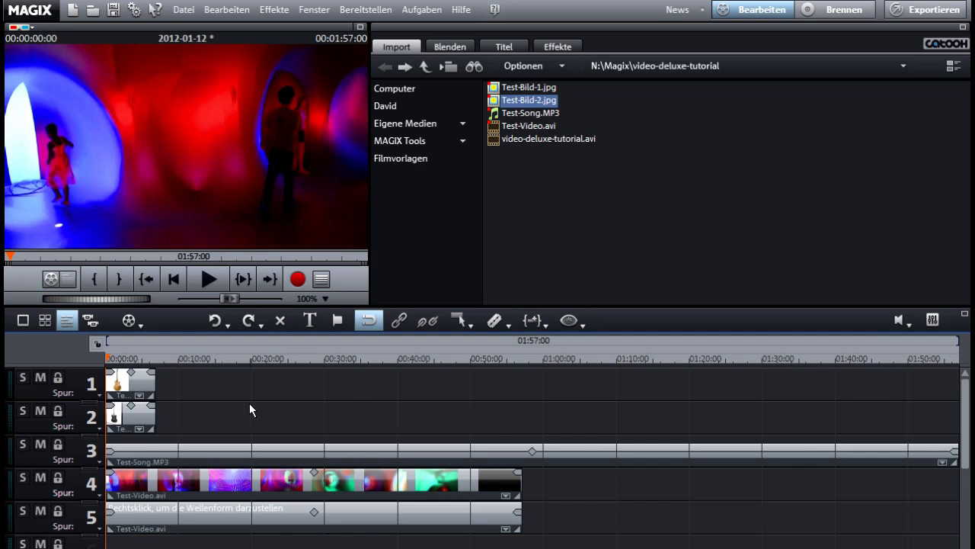
- Move Test-Bild-1.jpg on track 1 to start at about 7.5 seconds and shorten it to about 3 seconds
scroll(277, 410, "up", 3)
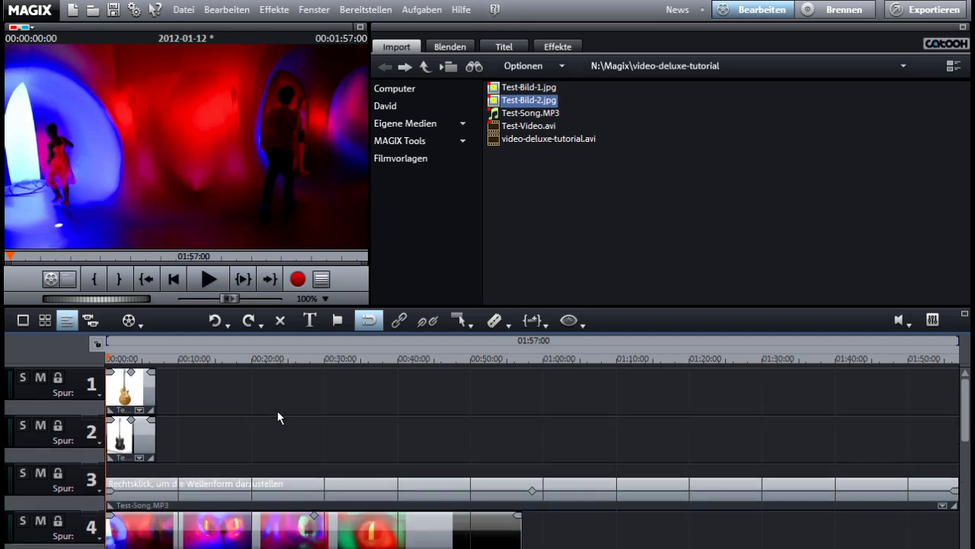
scroll(312, 424, "down", 3)
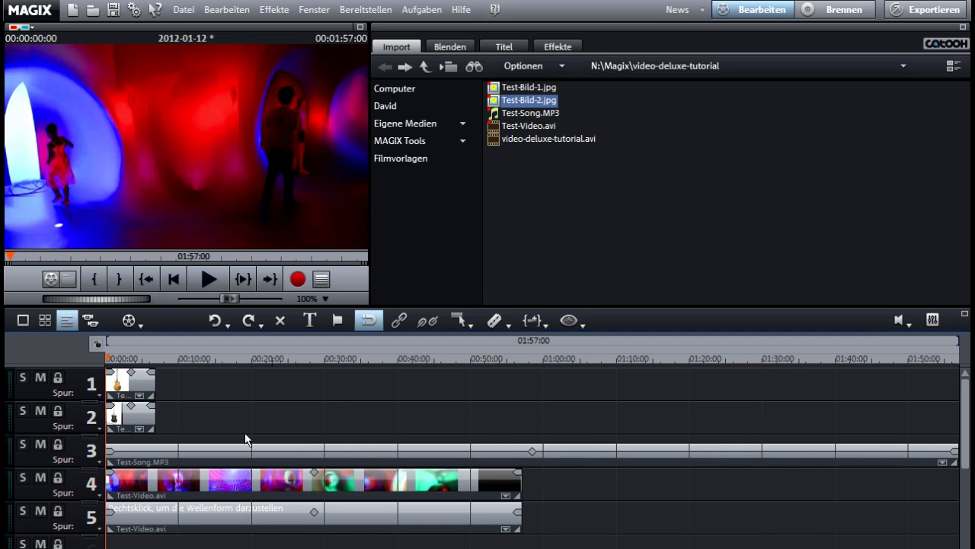
scroll(339, 415, "down", 3)
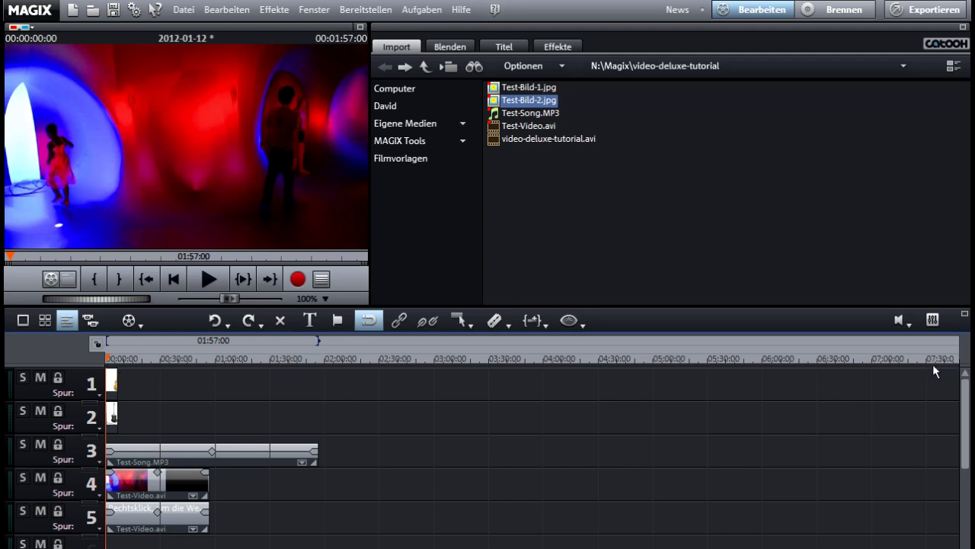
scroll(239, 457, "down", 2)
scroll(327, 470, "up", 10)
scroll(329, 470, "down", 6)
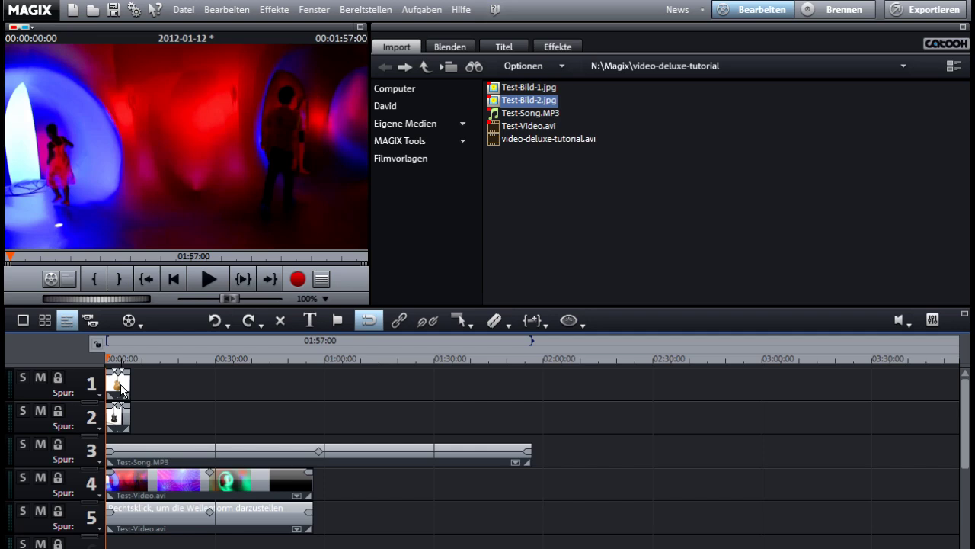
left_click_drag(122, 389, 219, 384)
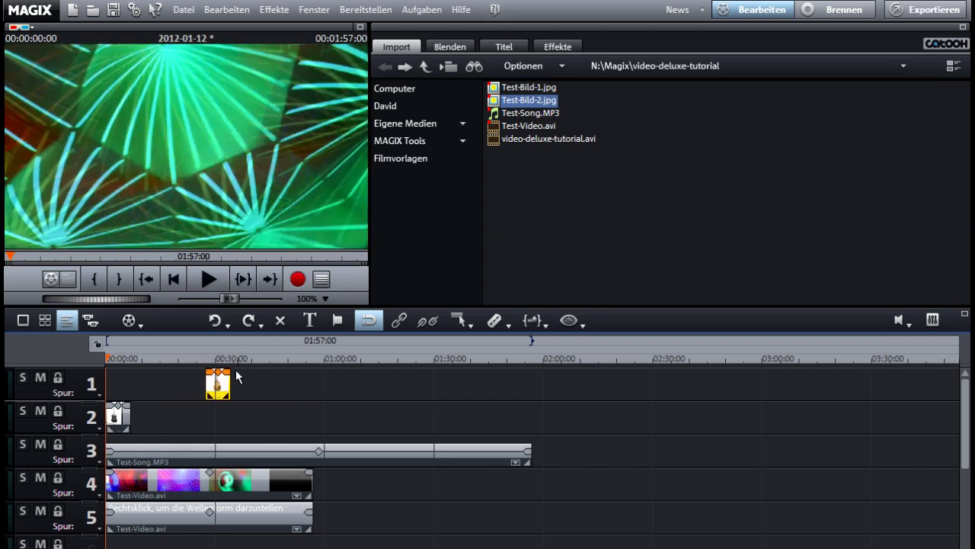
scroll(363, 377, "up", 2)
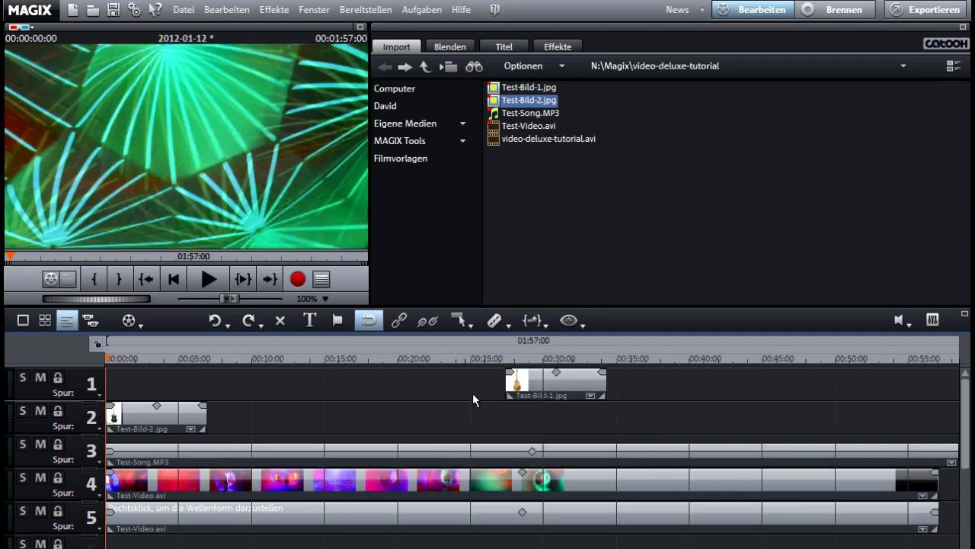
left_click_drag(553, 390, 248, 389)
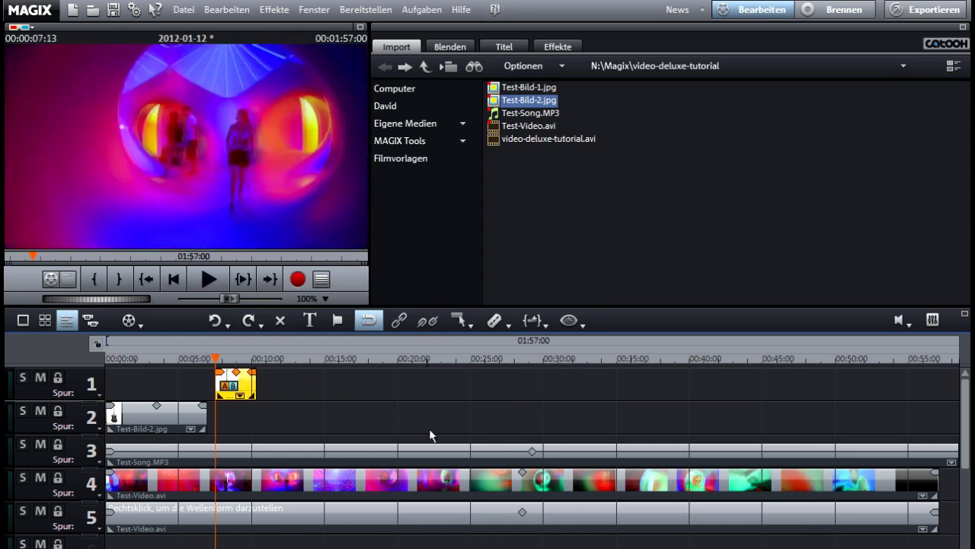
left_click(499, 482)
scroll(502, 481, "down", 1)
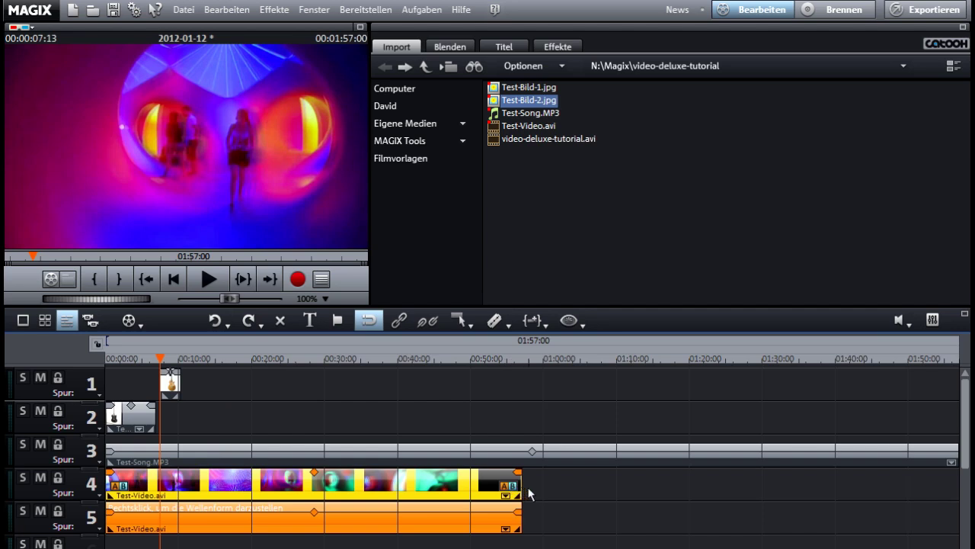
left_click(528, 487)
left_click(519, 490)
left_click_drag(524, 503, 535, 470)
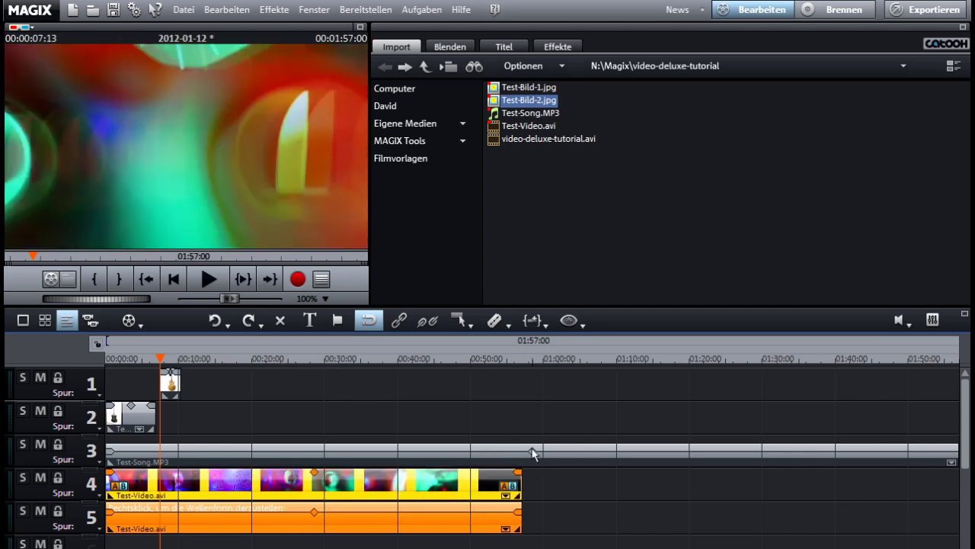
- Arrange Test-Bild-2.jpg and the shortened Test-Bild-1.jpg back to back on track 1, and move Test-Song.MP3 to track 2
left_click_drag(169, 381, 178, 411)
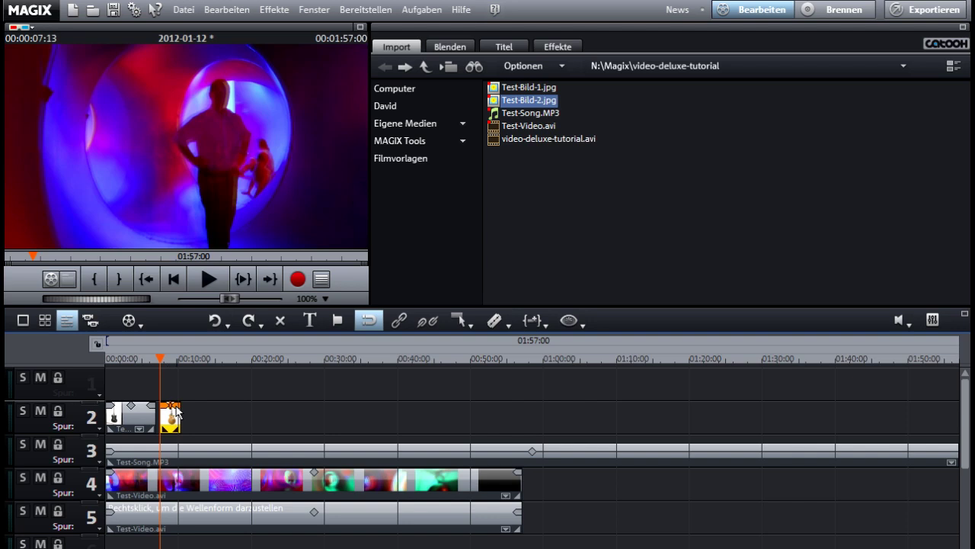
left_click_drag(126, 423, 126, 385)
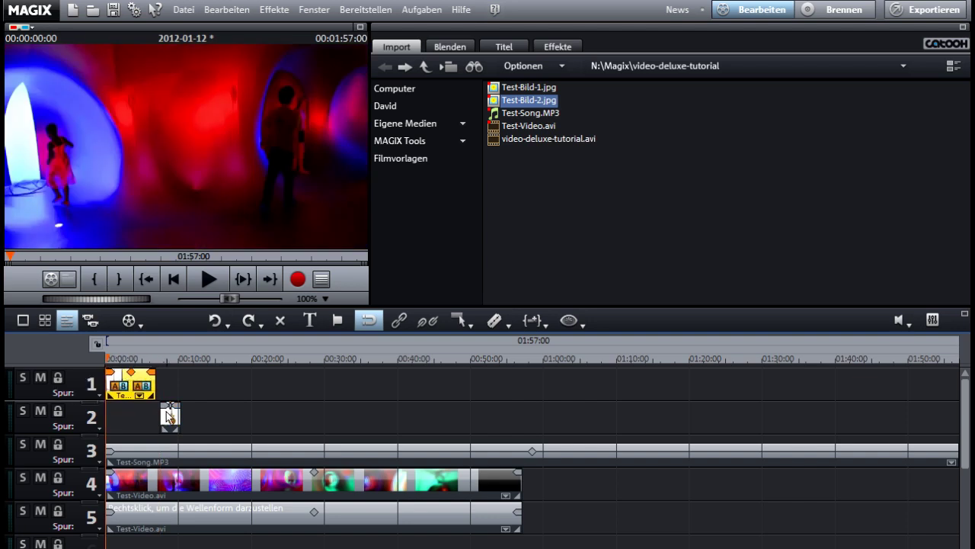
left_click_drag(168, 416, 163, 383)
left_click_drag(203, 450, 199, 419)
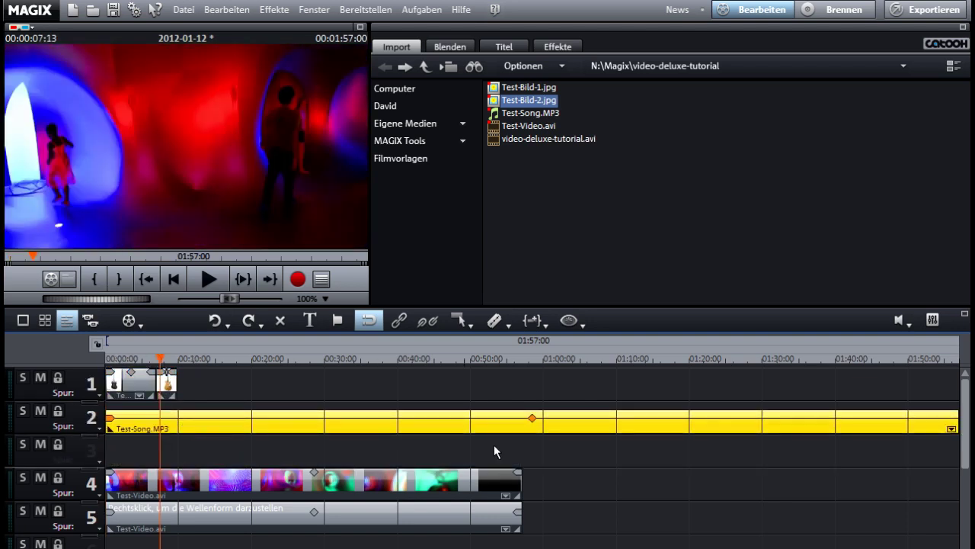
- Generate the waveform display for Test-Song.MP3 on track 2
right_click(239, 421)
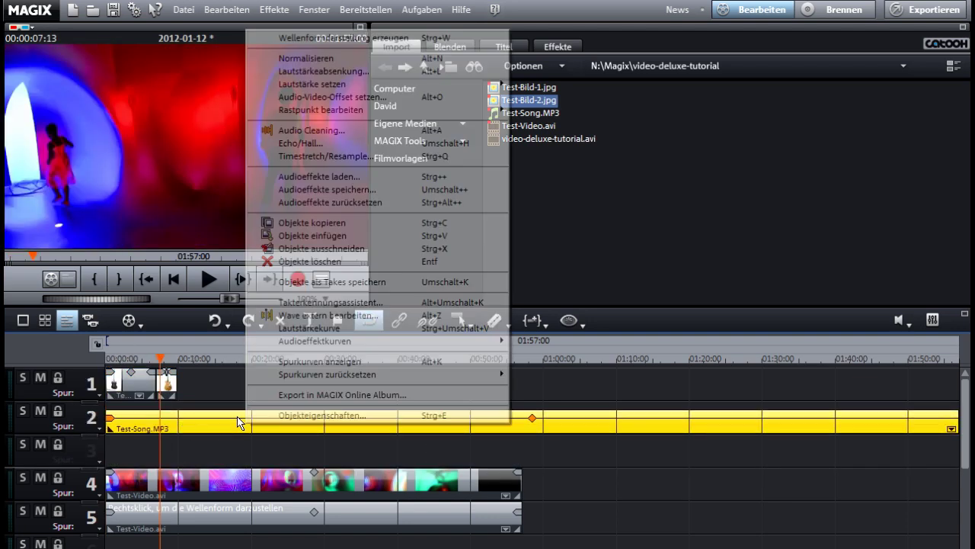
left_click(292, 40)
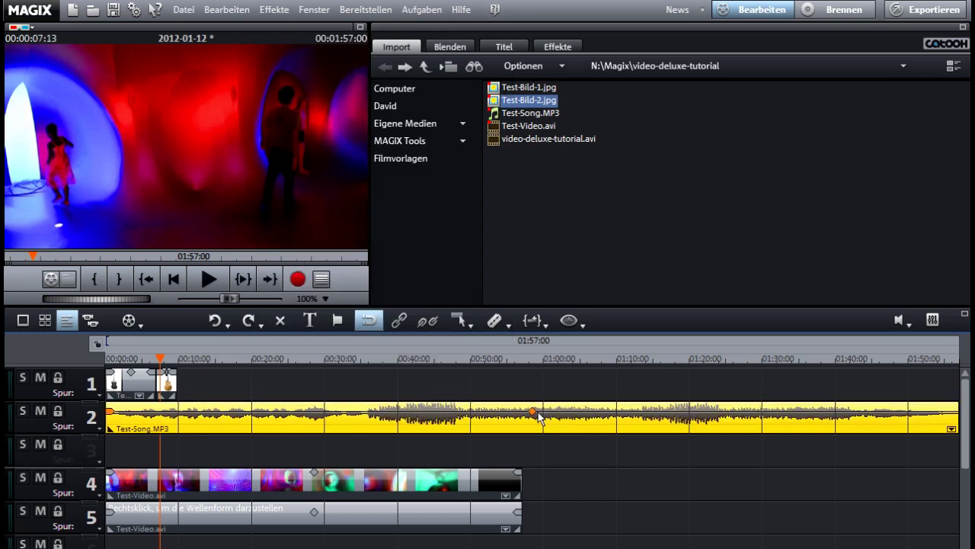
left_click(537, 412)
left_click(529, 460)
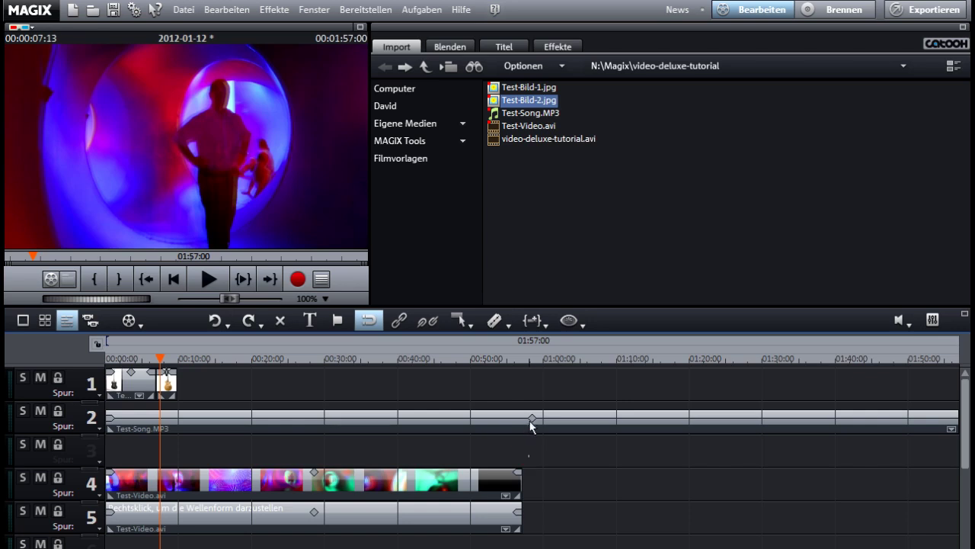
left_click(531, 416)
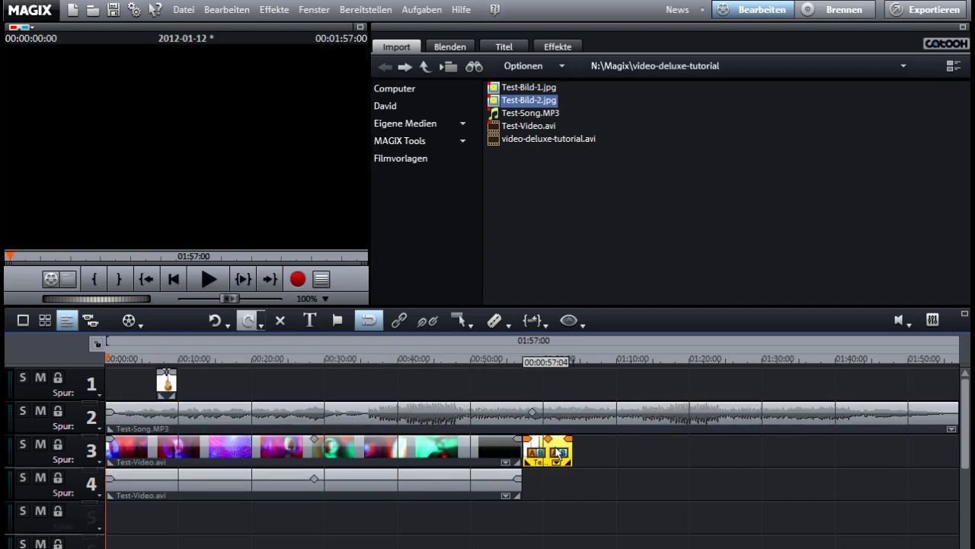
- Move both guitar pictures onto track 3, with Test-Bild-1.jpg directly after Test-Video.avi and Test-Bild-2.jpg further along
left_click_drag(534, 450, 177, 366)
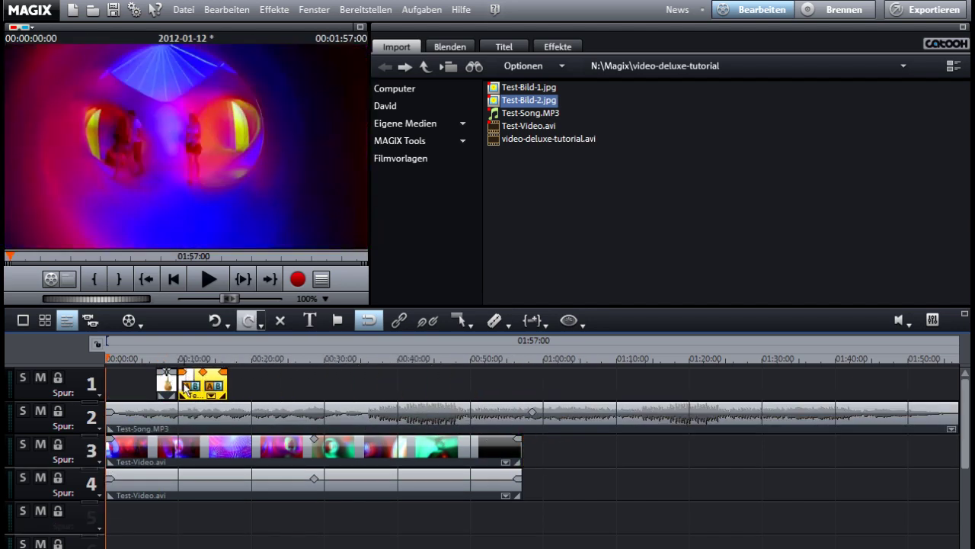
left_click(210, 388)
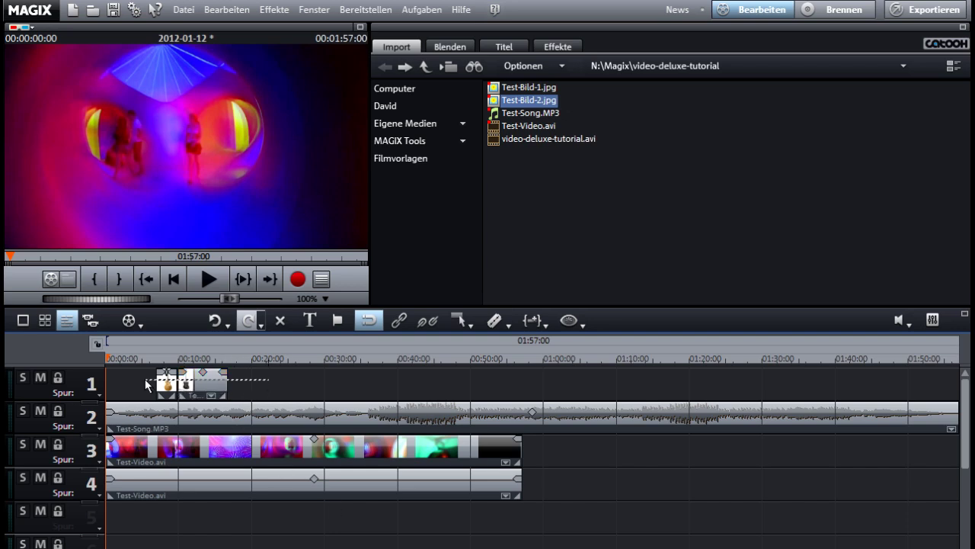
left_click_drag(204, 385, 633, 454)
left_click(536, 453)
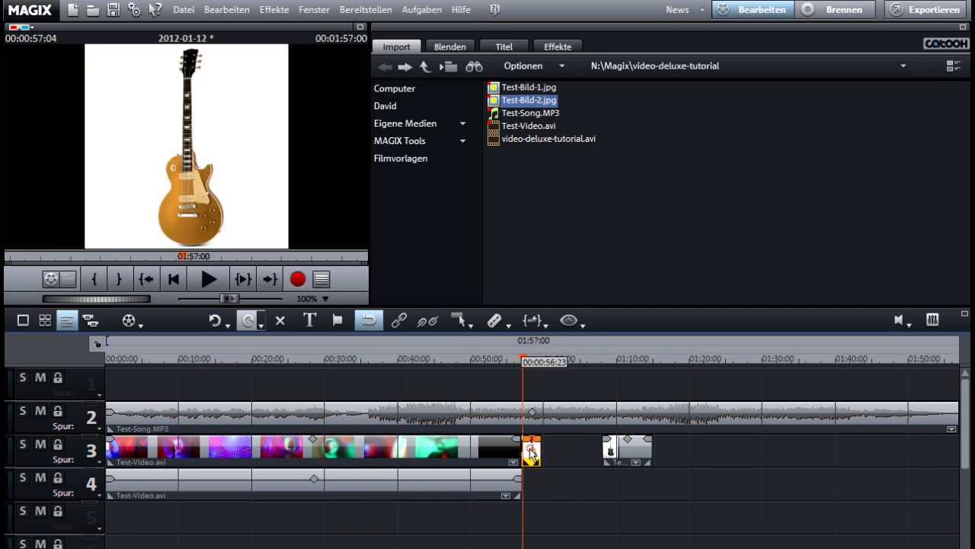
- Extend Test-Bild-1.jpg to about 14 seconds, and shift Test-Bild-2.jpg to 00:01:15:00 with a length of about 18 seconds
left_click_drag(540, 455, 630, 455)
left_click(676, 455)
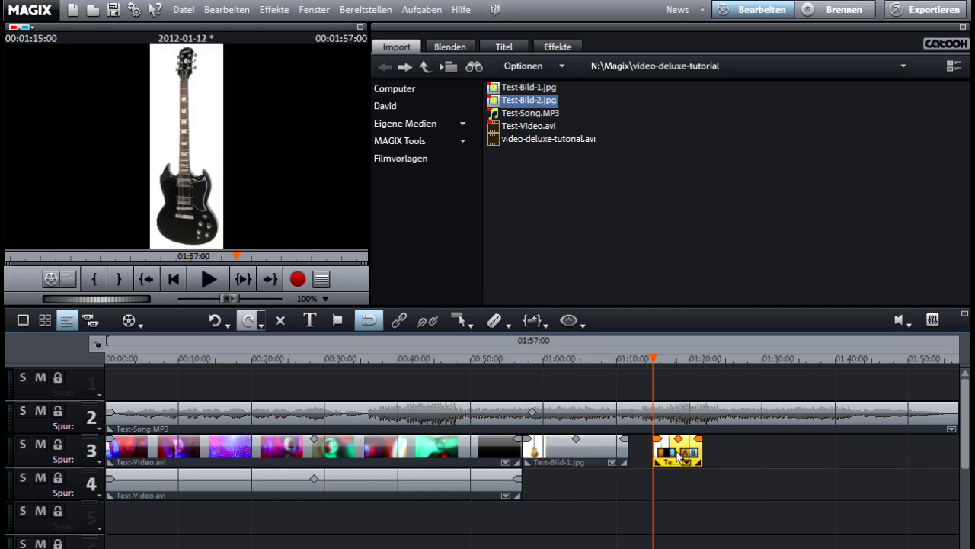
left_click_drag(699, 457, 781, 456)
- Move Test-Song.MP3 to track 4 so that it starts directly after the video's audio, at about 57 seconds
left_click_drag(566, 427, 971, 499)
left_click(800, 448)
scroll(785, 453, "right", 5)
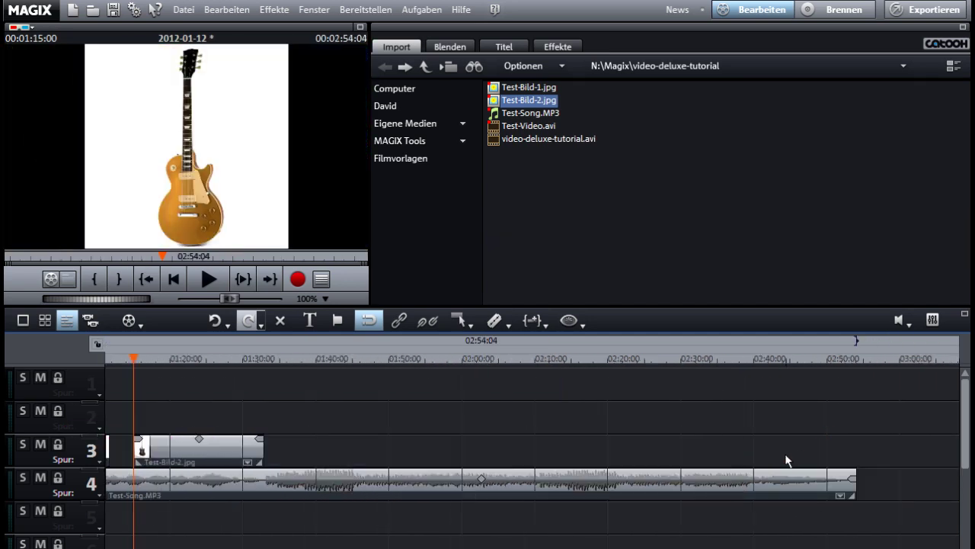
- Move Test-Bild-2.jpg directly behind Test-Bild-1.jpg and shorten Test-Song.MP3 so it ends together with the pictures at 00:01:29:20
scroll(663, 465, "down", 5)
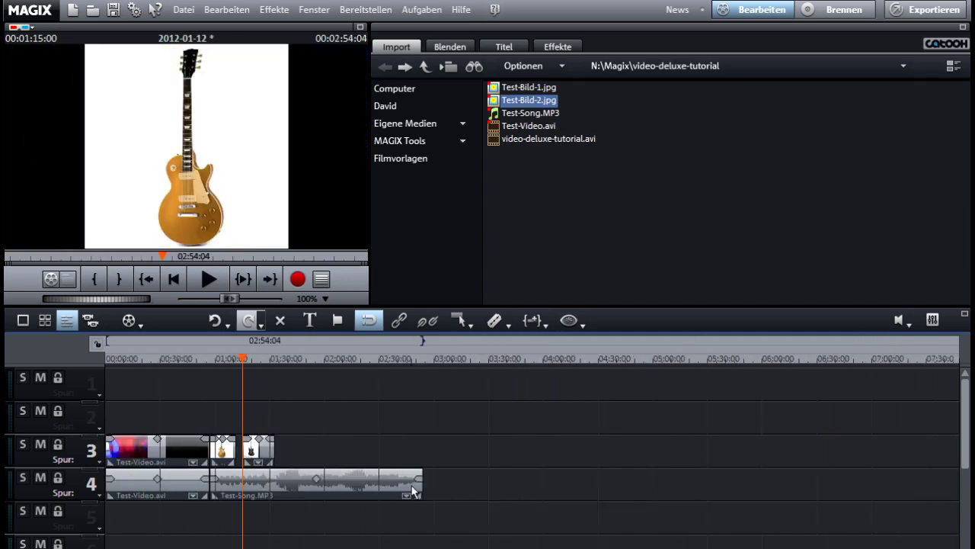
left_click_drag(420, 494, 277, 494)
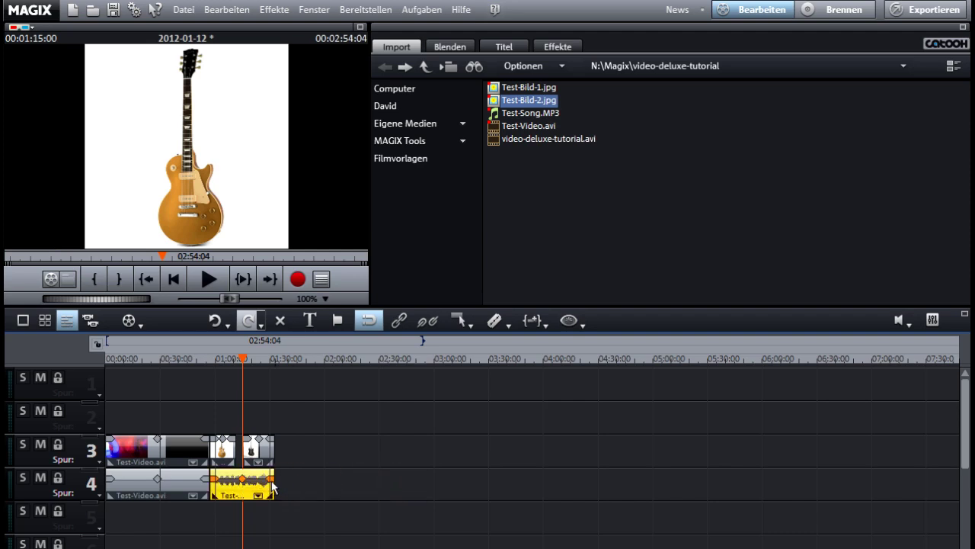
scroll(331, 481, "up", 3)
left_click_drag(415, 456, 399, 456)
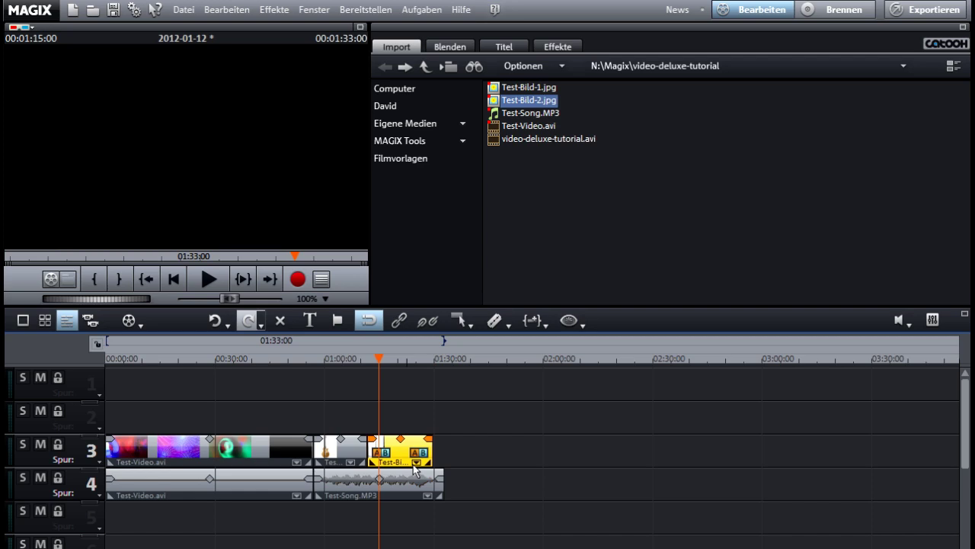
left_click_drag(442, 492, 433, 491)
left_click(458, 488)
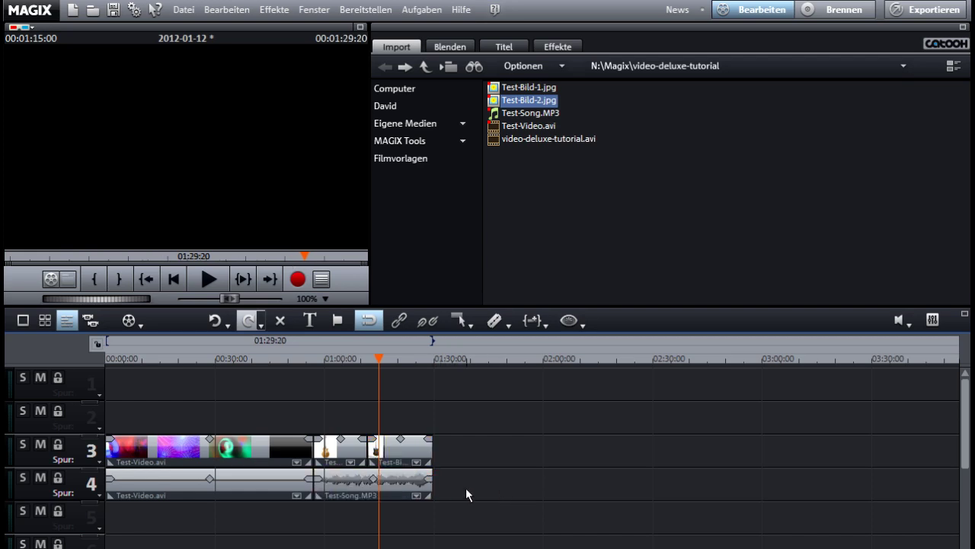
- Scrub the playhead across the hard cut between the two guitar pictures to check the change of image
left_click_drag(286, 364, 366, 383)
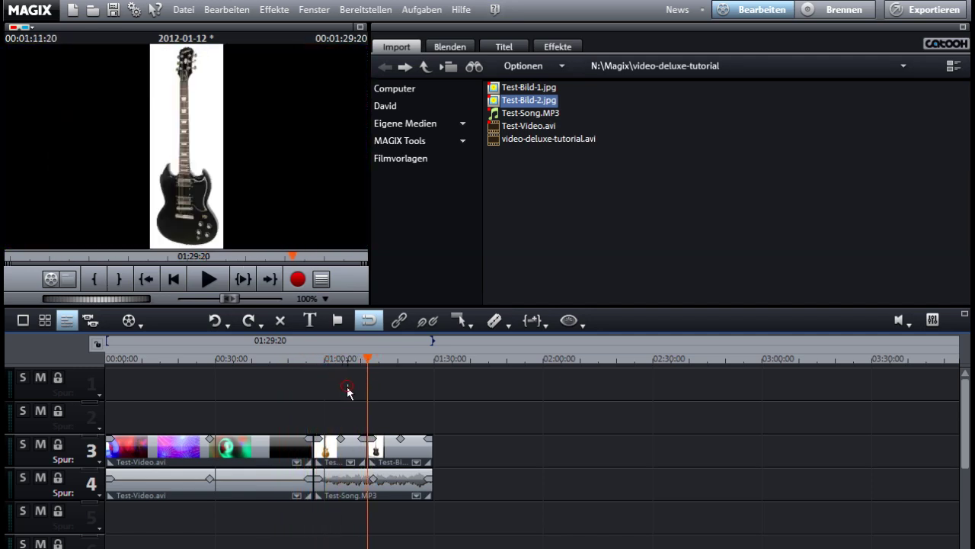
scroll(491, 412, "up", 1)
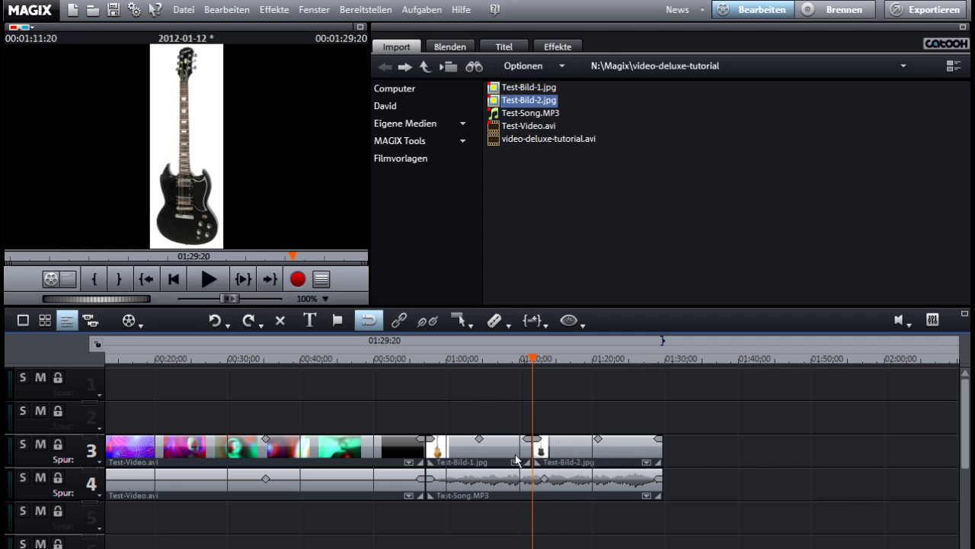
left_click(529, 359)
mouse_move(529, 363)
left_mouse_down()
mouse_move(540, 361)
mouse_move(519, 361)
mouse_move(539, 364)
left_mouse_up()
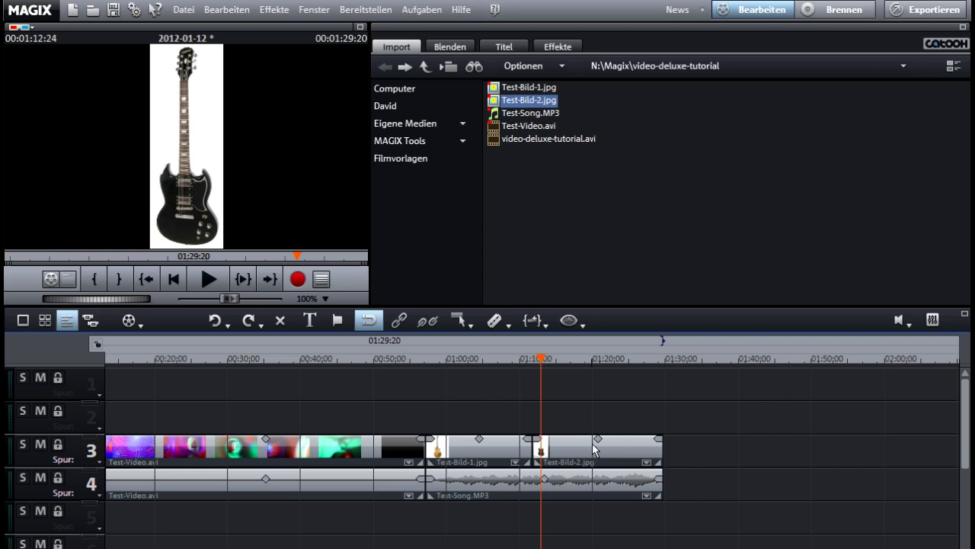
- Overlap Test-Bild-2.jpg with the end of Test-Bild-1.jpg, trying different overlaps by scrubbing, and leave a 4-second crossfade
left_click_drag(585, 441, 538, 457)
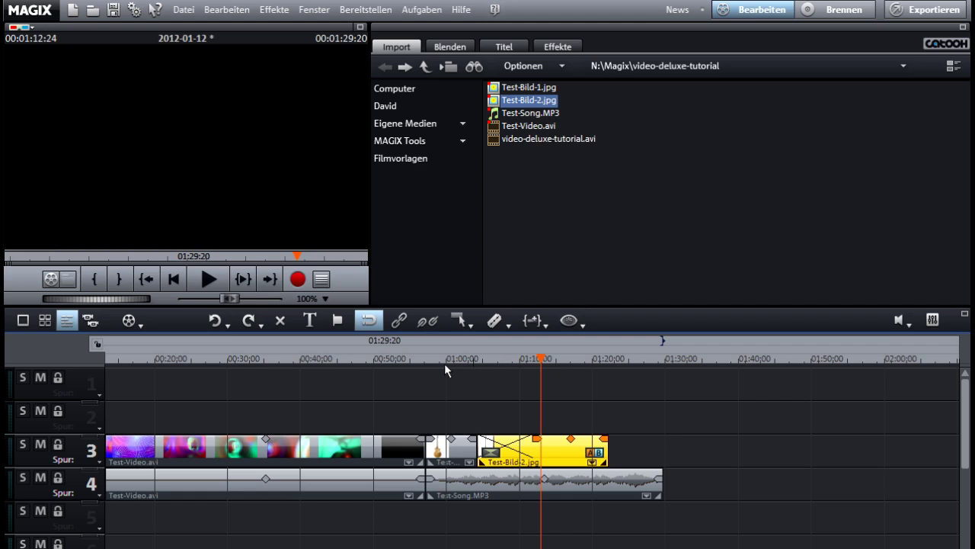
mouse_move(445, 364)
left_mouse_down()
mouse_move(539, 367)
mouse_move(451, 367)
left_mouse_up()
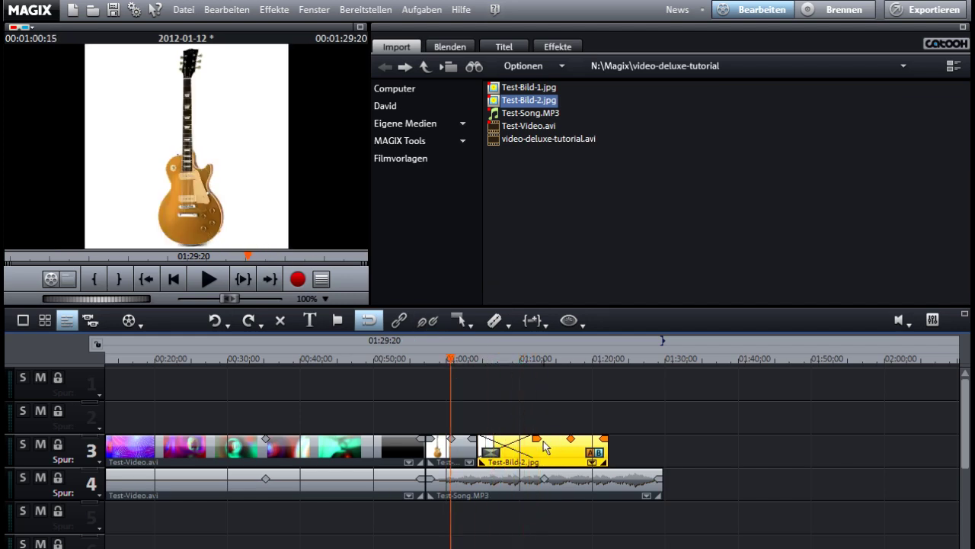
left_click_drag(547, 448, 588, 451)
left_click_drag(506, 361, 537, 371)
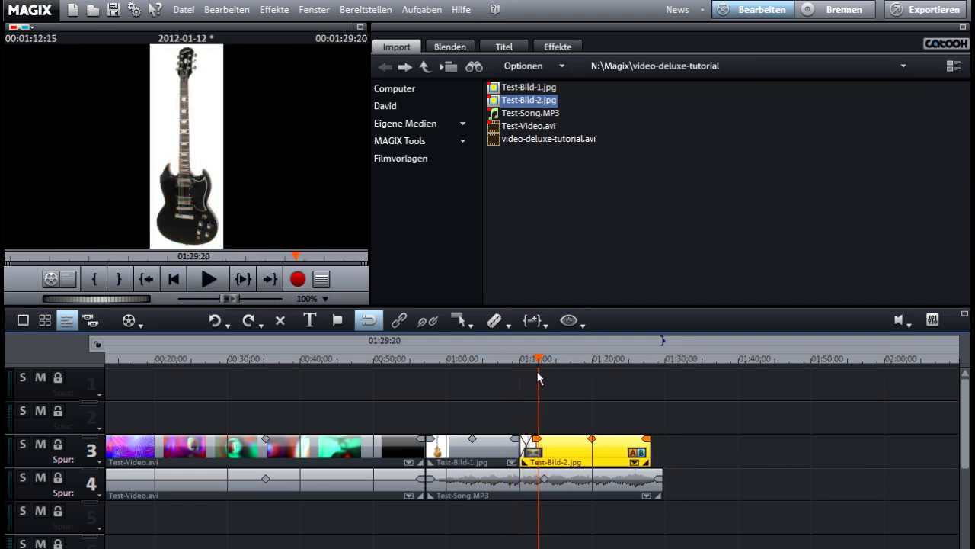
mouse_move(614, 454)
left_mouse_down()
mouse_move(587, 449)
mouse_move(600, 450)
left_mouse_up()
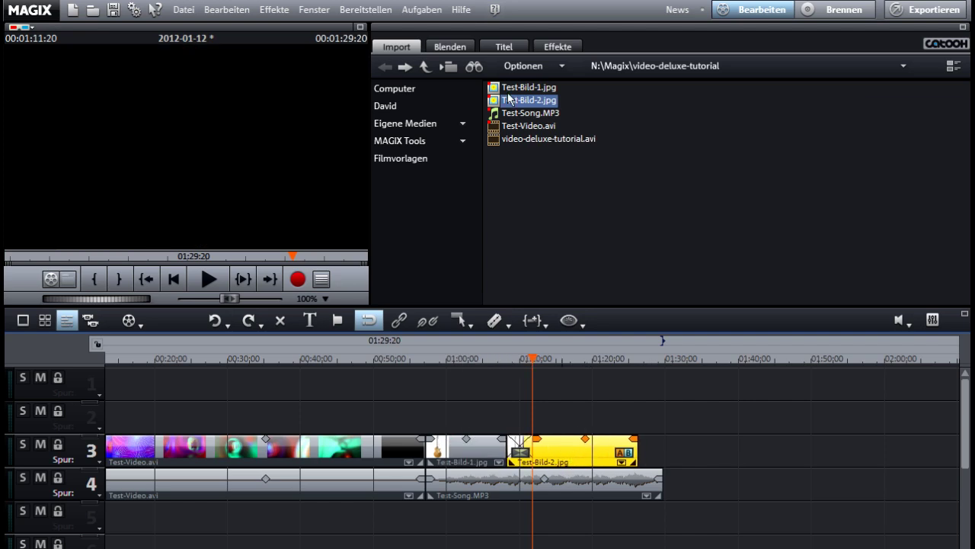
- Preview the Flieger transition and apply it to the crossfade between Test-Bild-1.jpg and Test-Bild-2.jpg
left_click(450, 48)
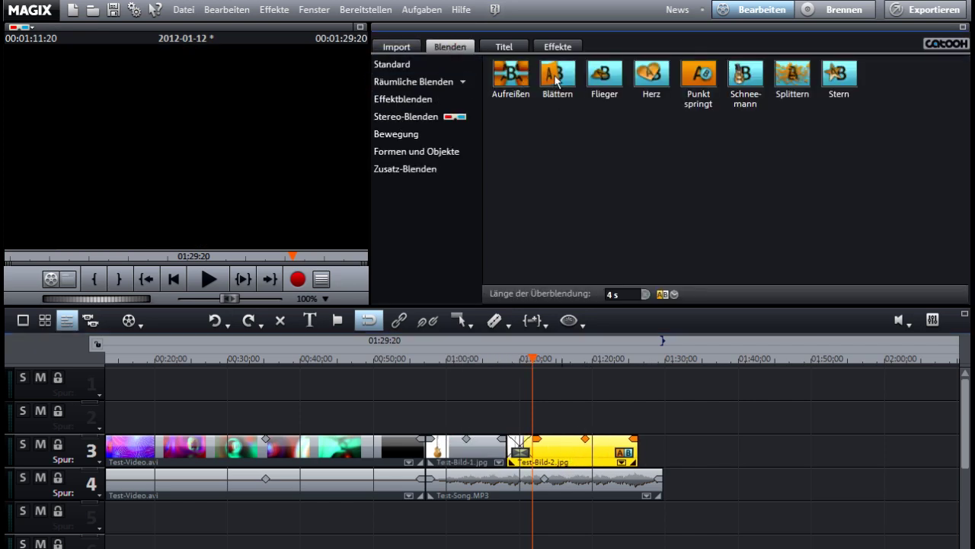
left_click(605, 77)
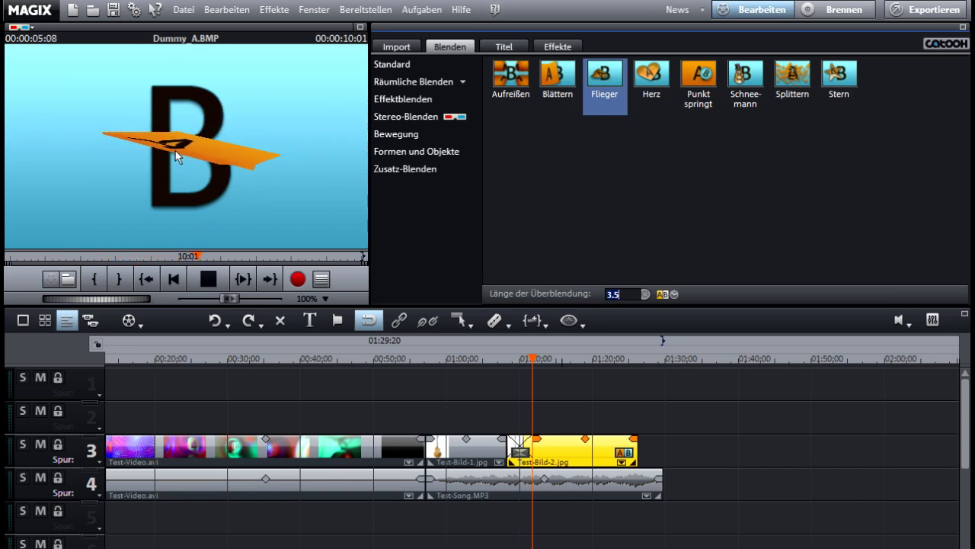
left_click(454, 418)
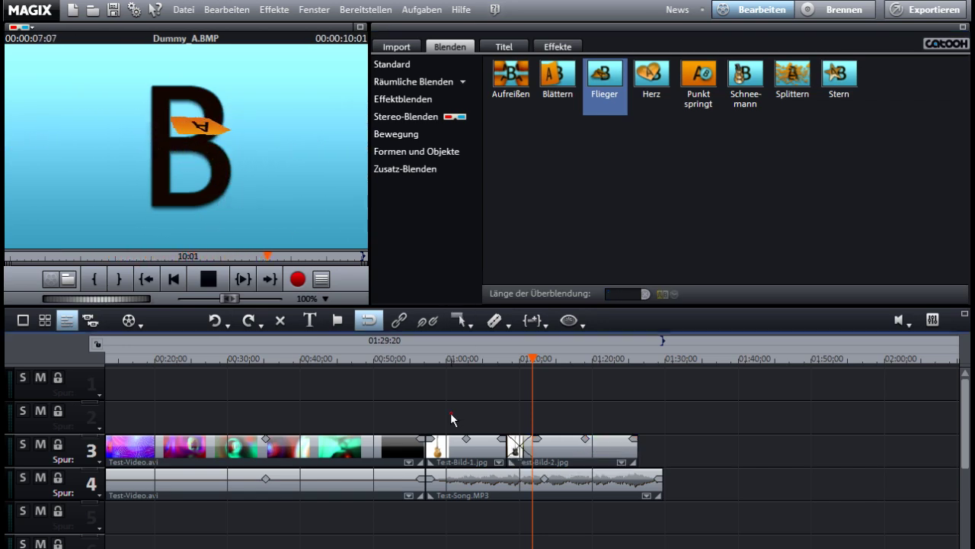
mouse_move(608, 74)
left_mouse_down()
mouse_move(592, 133)
mouse_move(571, 449)
left_mouse_up()
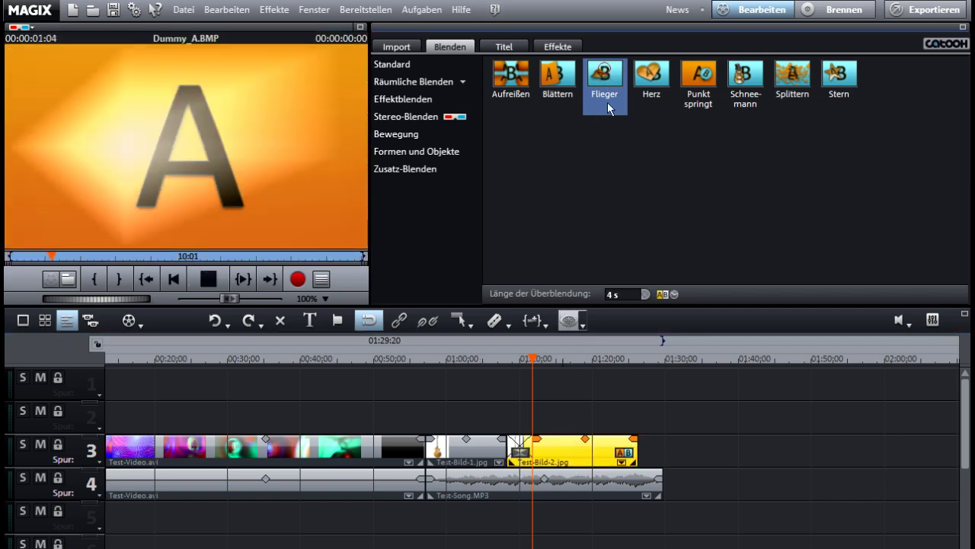
left_click(539, 438)
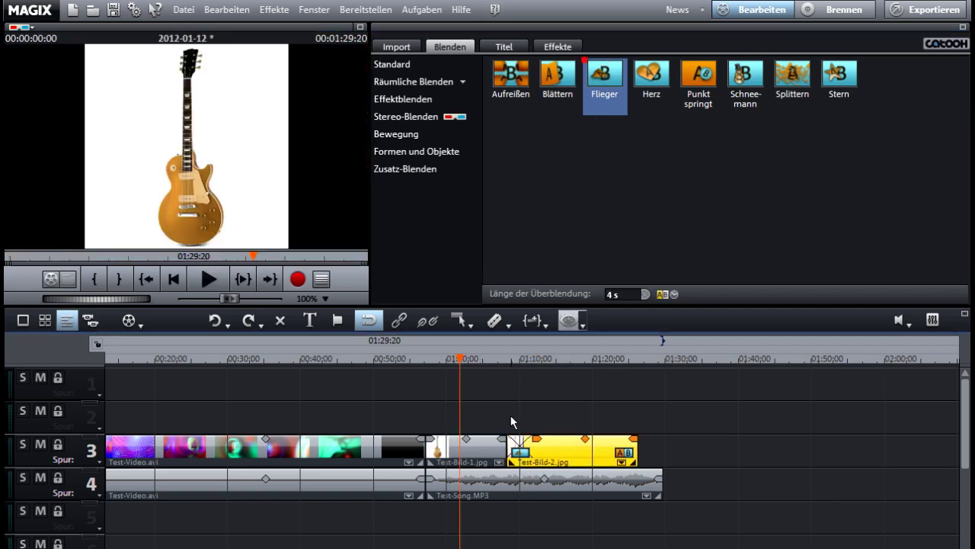
- Mute track 4 and play the Flieger transition between the two pictures
left_click(512, 419)
left_click(40, 477)
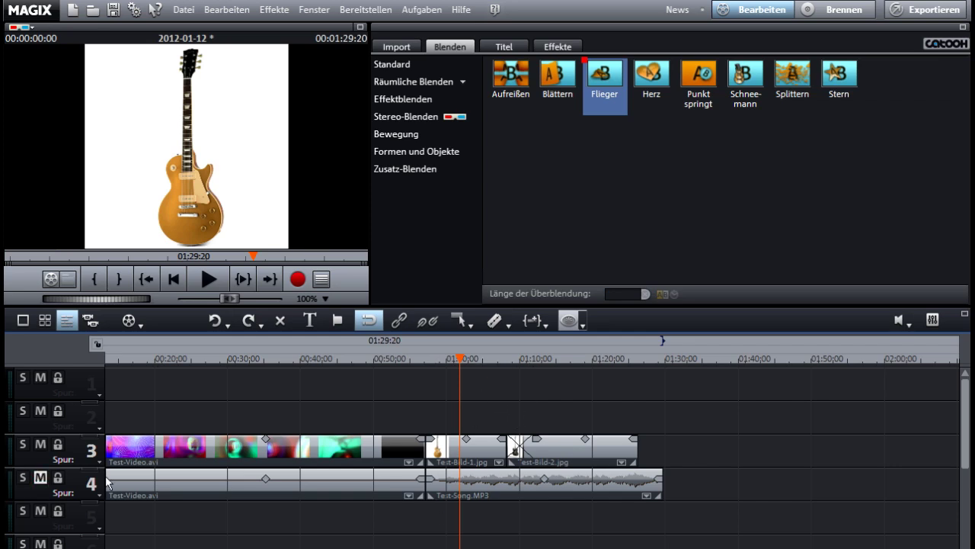
key("space")
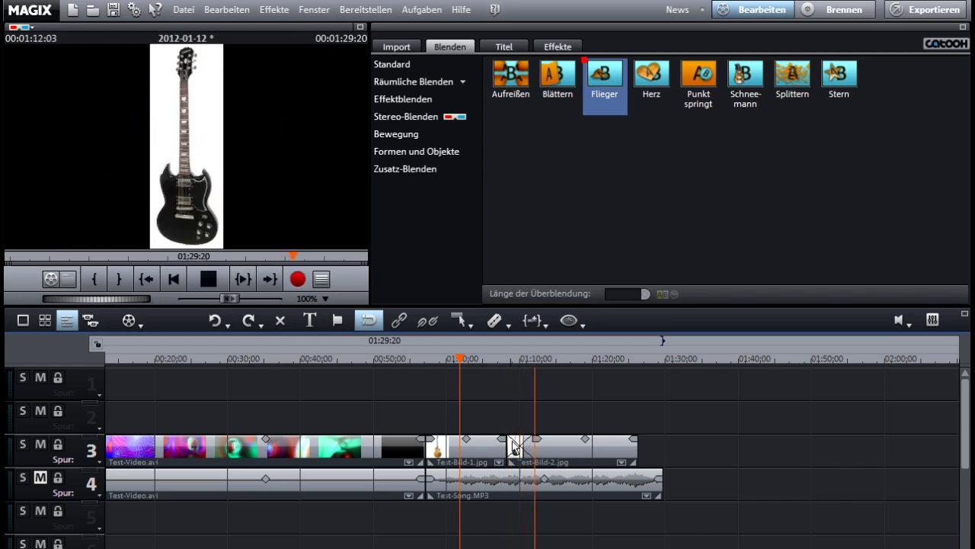
key("space")
- Try a 9-second Flieger transition by overlapping Test-Bild-2.jpg further onto Test-Bild-1.jpg, play it, and undo the transition edits
left_click_drag(600, 456, 558, 456)
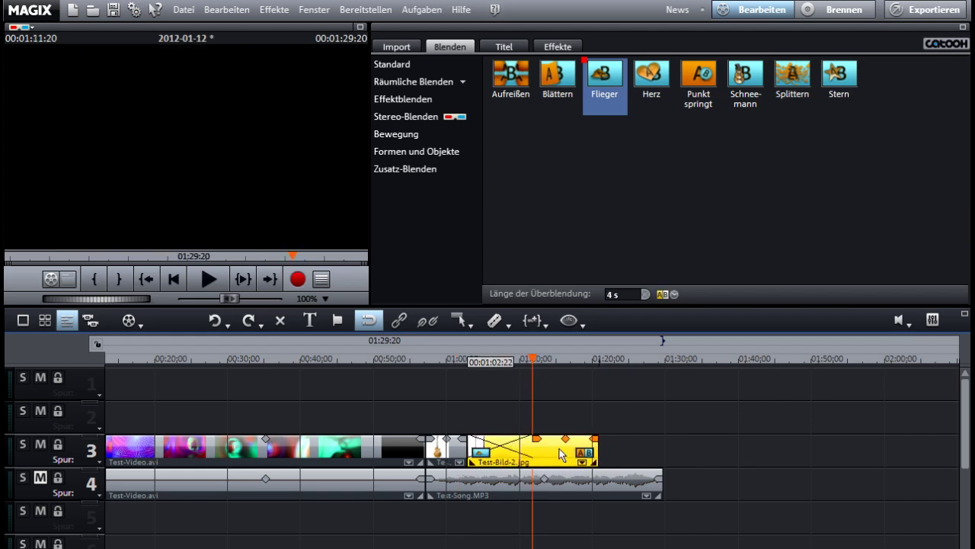
key("space")
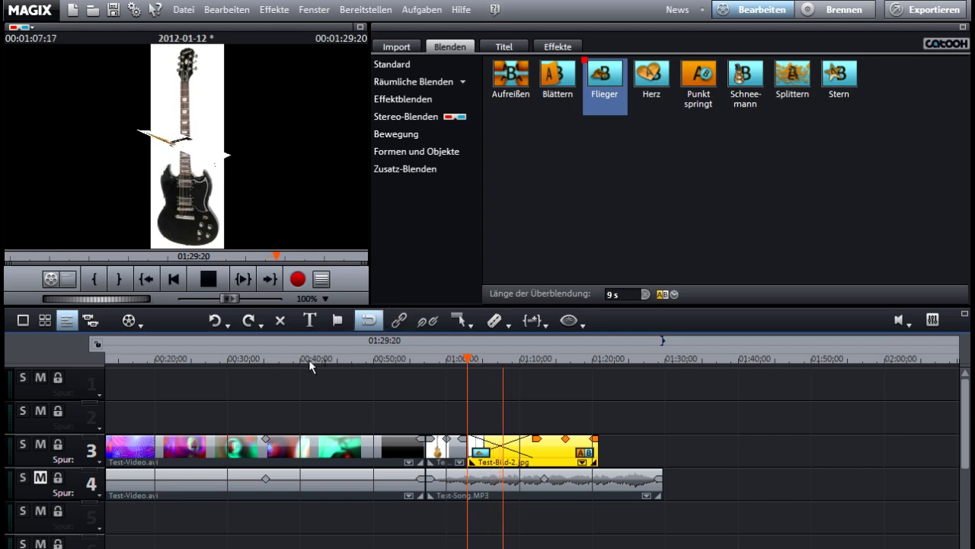
key("space")
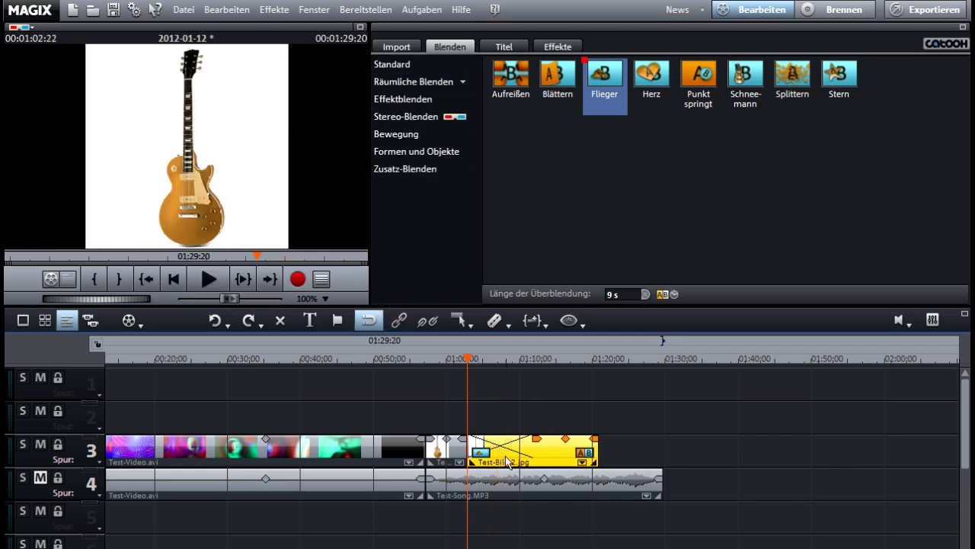
key("ctrl+z")
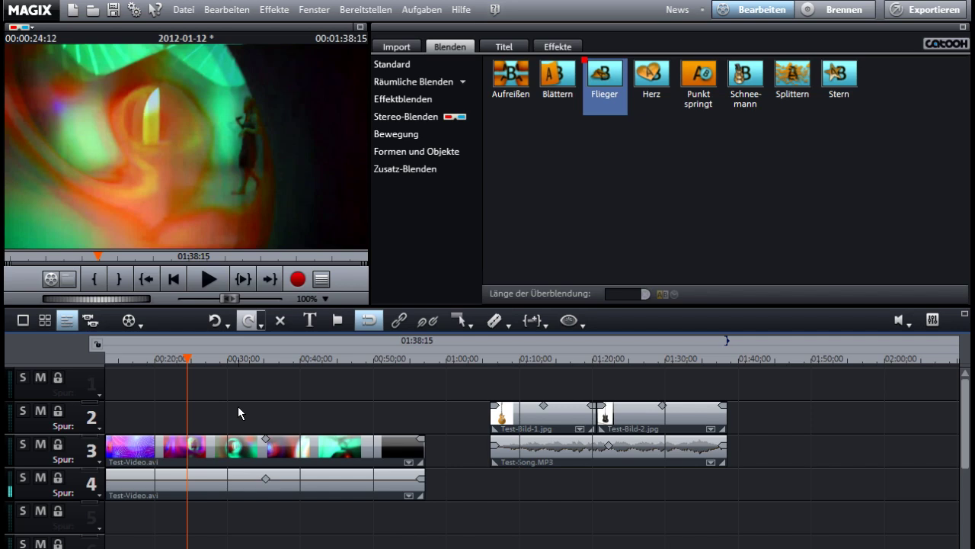
- Split Test-Video.avi with its audio at 00:00:24:12 and again at 00:00:25:08
key("t")
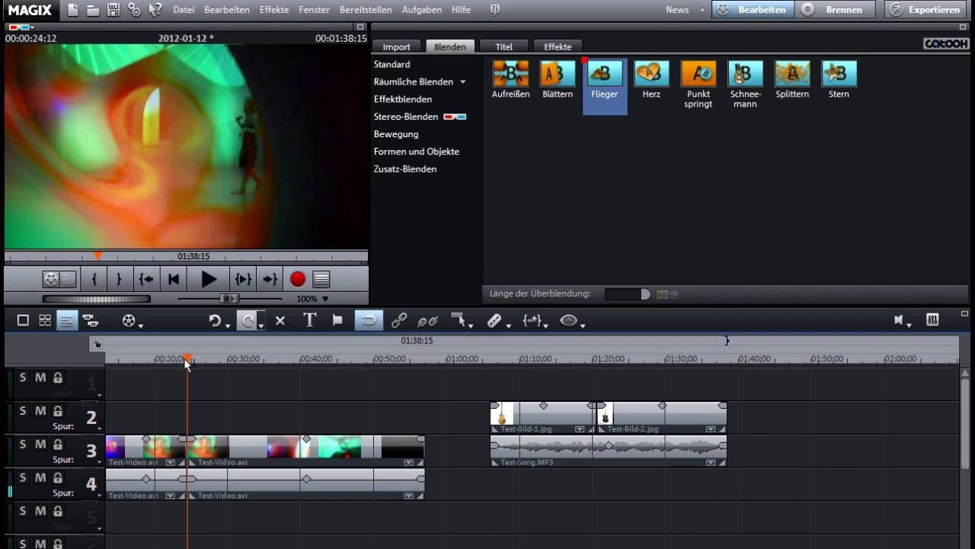
left_click_drag(186, 364, 188, 368)
scroll(218, 390, "up", 1)
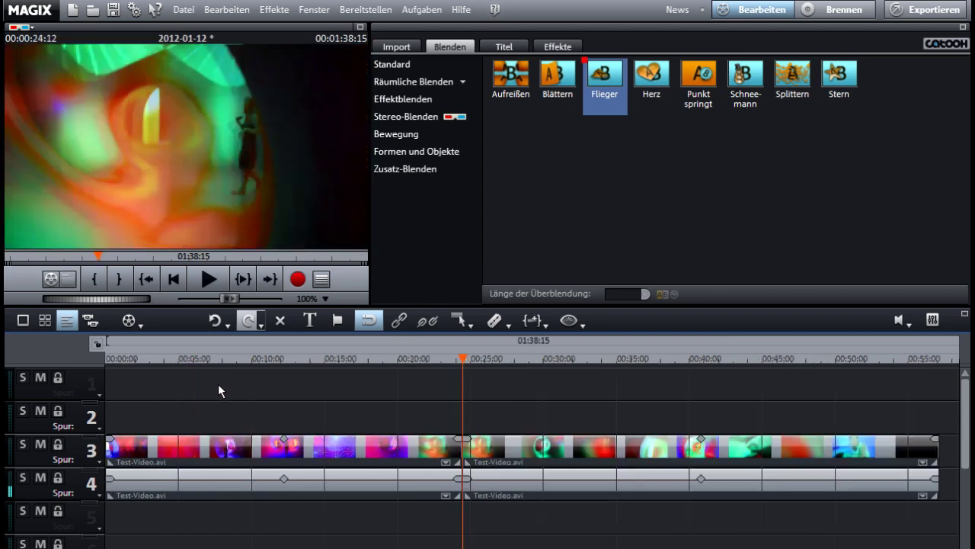
mouse_move(469, 361)
left_mouse_down()
mouse_move(460, 363)
mouse_move(475, 367)
left_mouse_up()
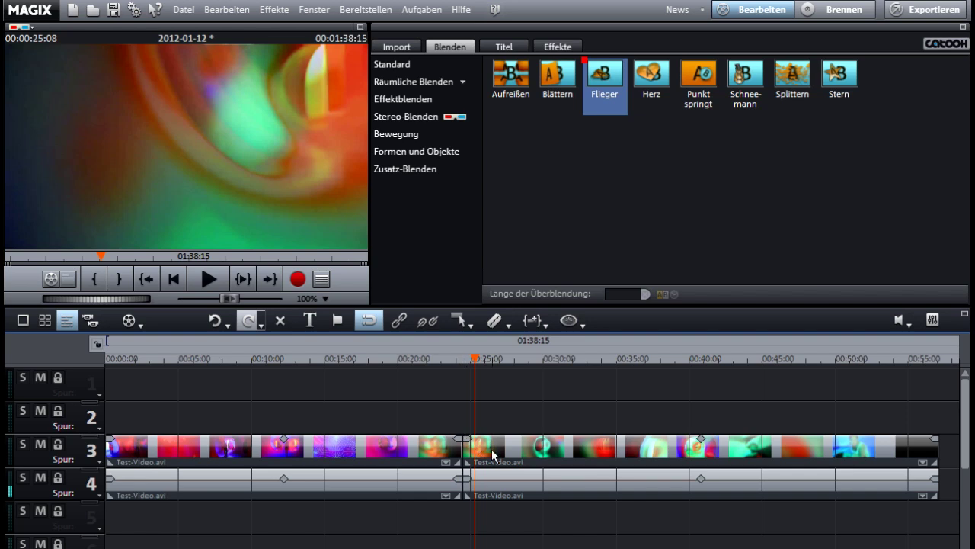
key("t")
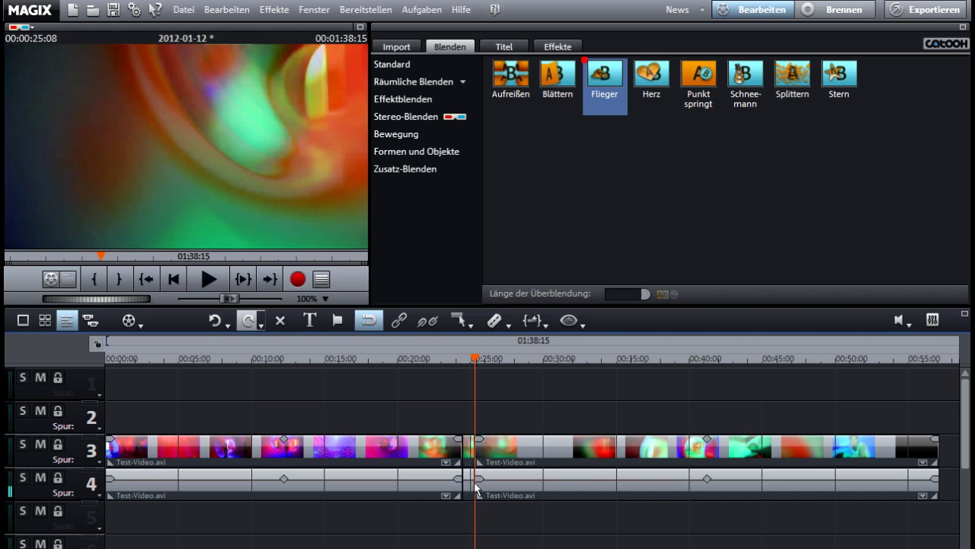
- Remove the short Test-Video.avi segment between the two cuts and try moving the second part up against the first
left_click(469, 462)
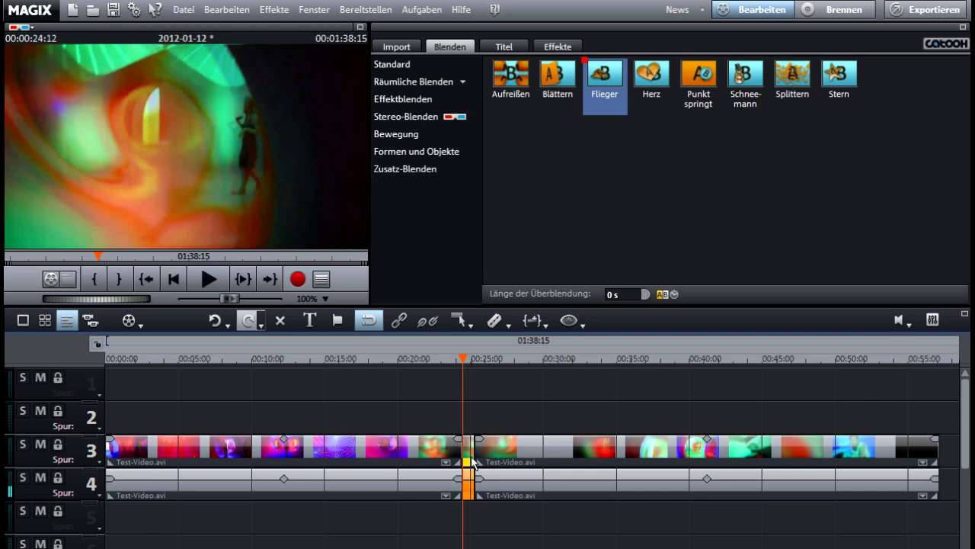
left_click_drag(470, 460, 487, 388)
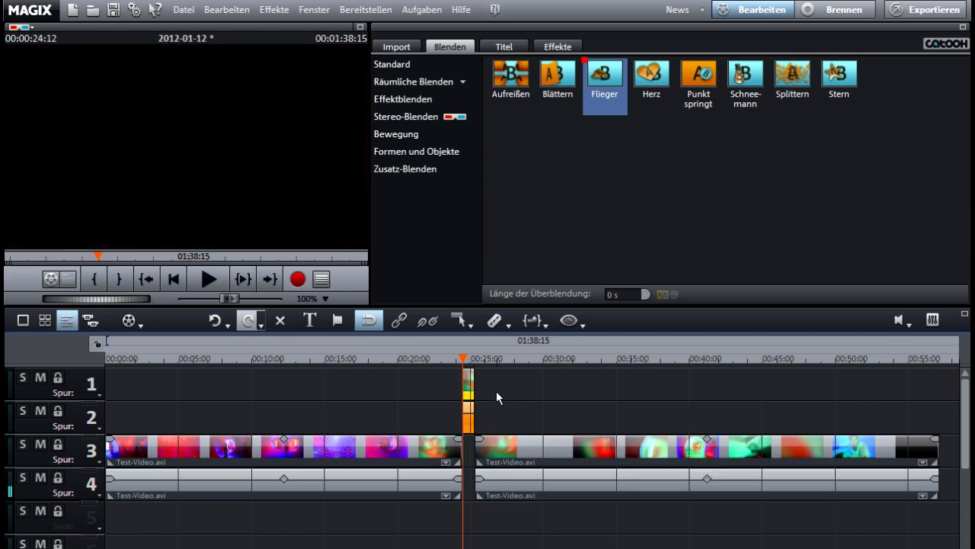
key("Delete")
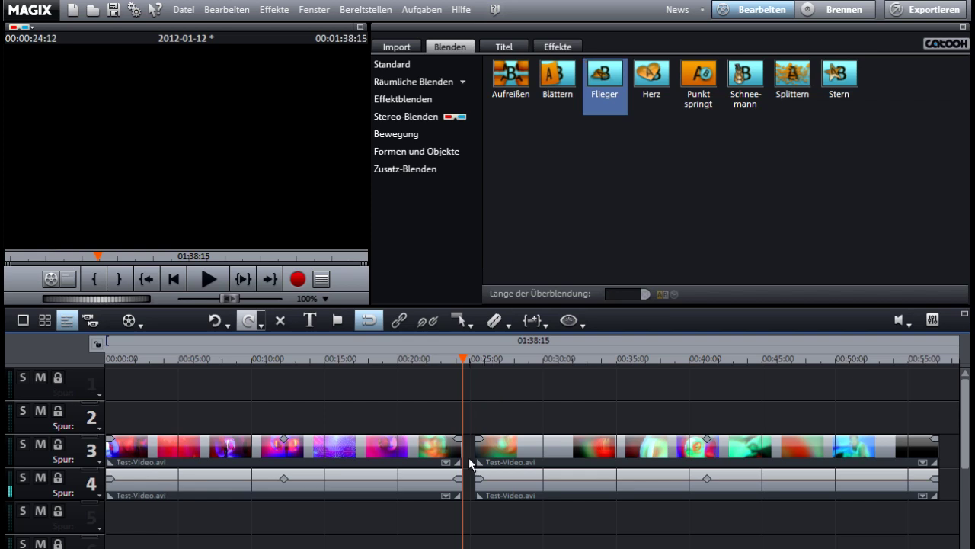
left_click(506, 458)
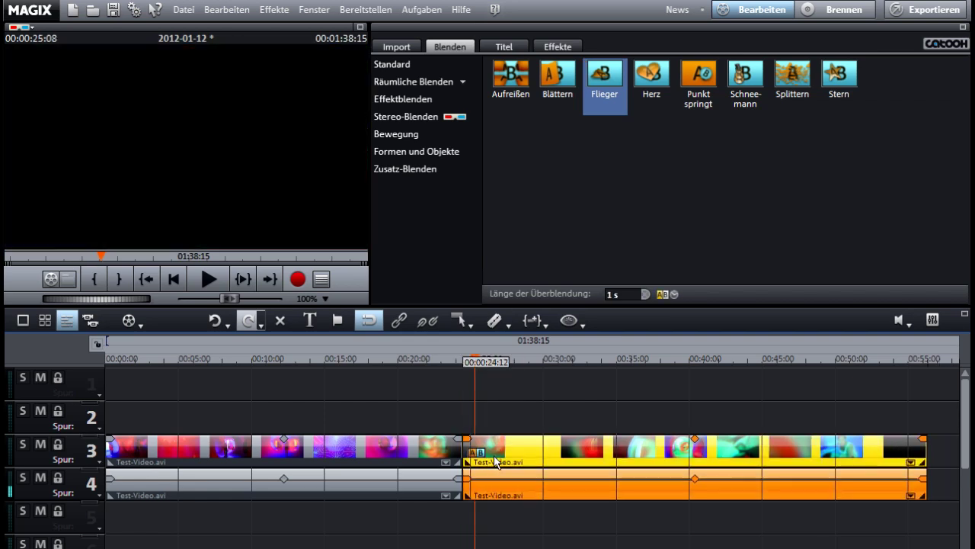
- Shorten Test-Bild-1.jpg to the length of the gap in Test-Video.avi and place it on track 2 over the gap at 00:00:24:12
scroll(505, 439, "down", 1)
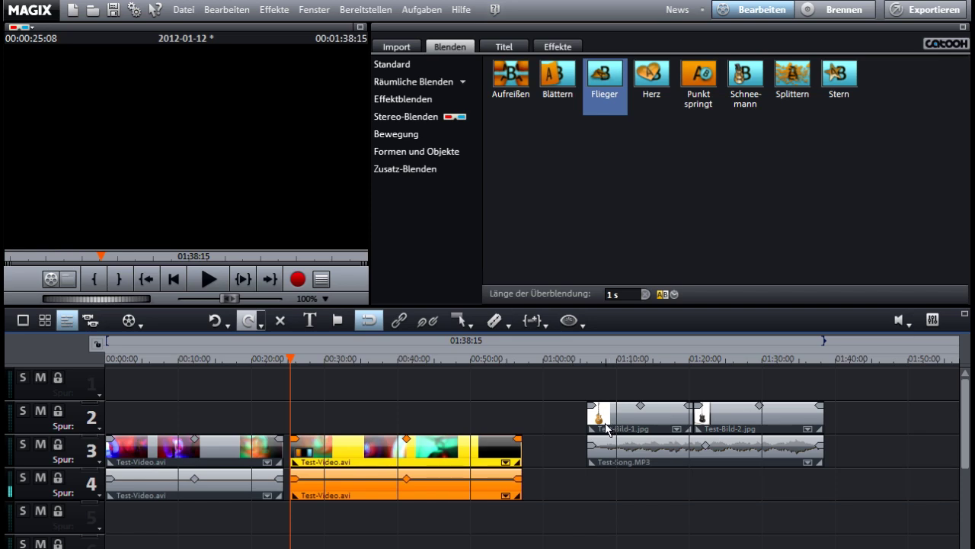
left_click_drag(610, 429, 293, 523)
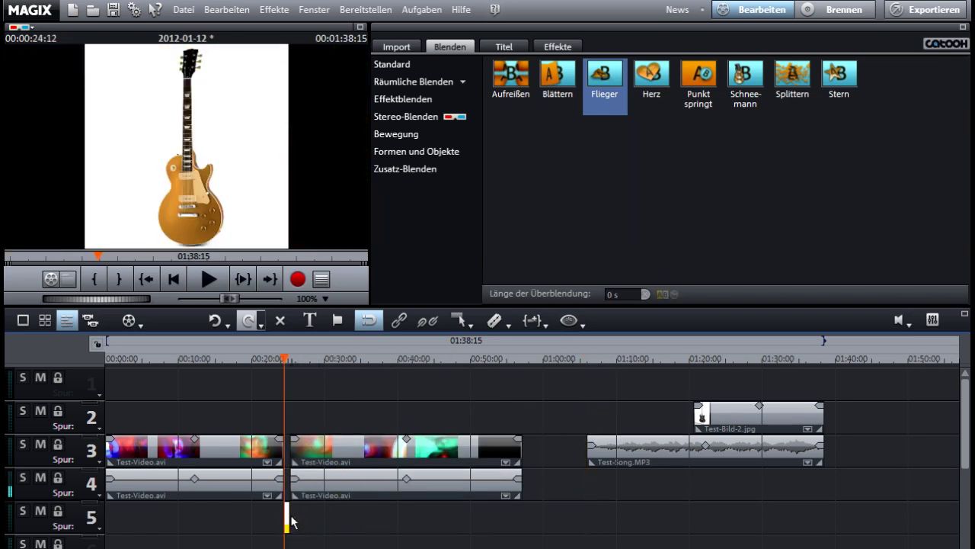
scroll(292, 522, "up", 2)
left_click_drag(541, 522, 552, 423)
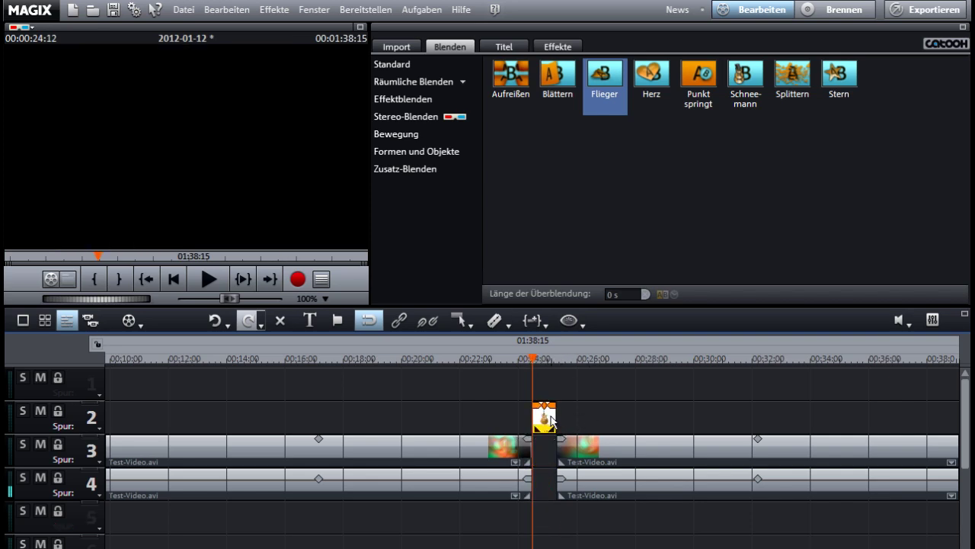
- Move Test-Bild-1.jpg to track 1 at 00:00:26:00 with a length of about 4.5 seconds, and select the first Test-Video.avi part
left_click_drag(552, 419, 601, 395)
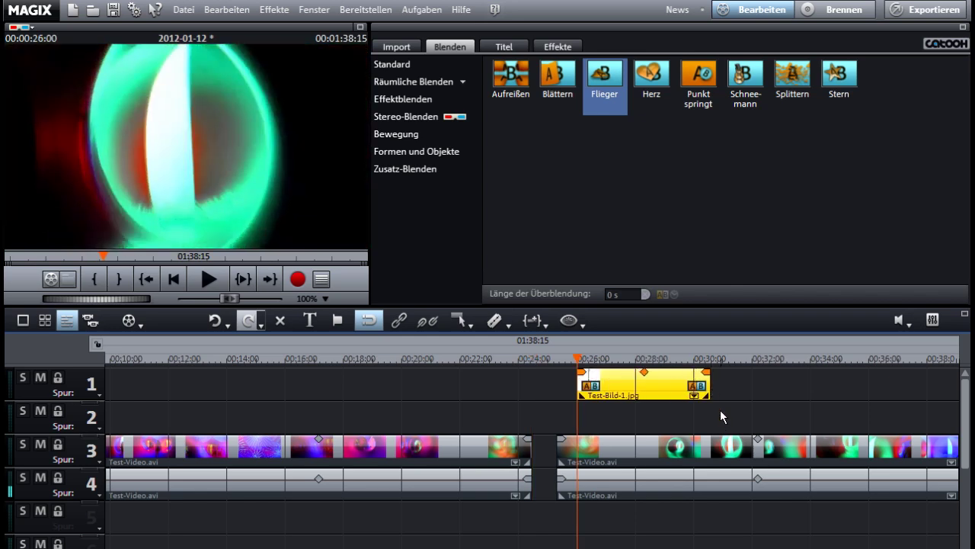
left_click(529, 446)
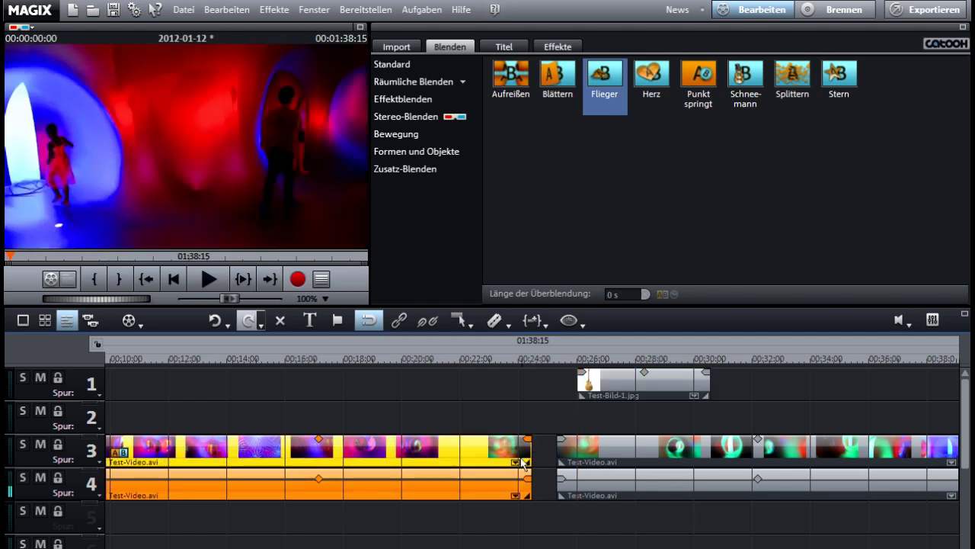
- Fade out the end of the first Test-Video.avi part over about 2.4 seconds and fade in the second part over about 2 seconds
left_click_drag(528, 442, 460, 440)
left_click_drag(561, 445, 618, 439)
left_click_drag(440, 358, 448, 357)
right_click(457, 358)
left_click(432, 387)
left_click(432, 387)
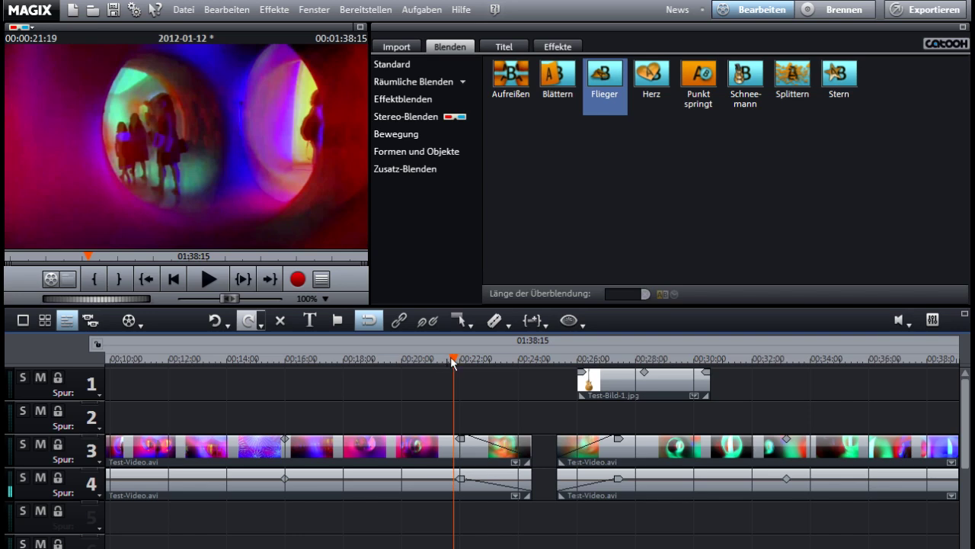
left_click_drag(451, 361, 577, 387)
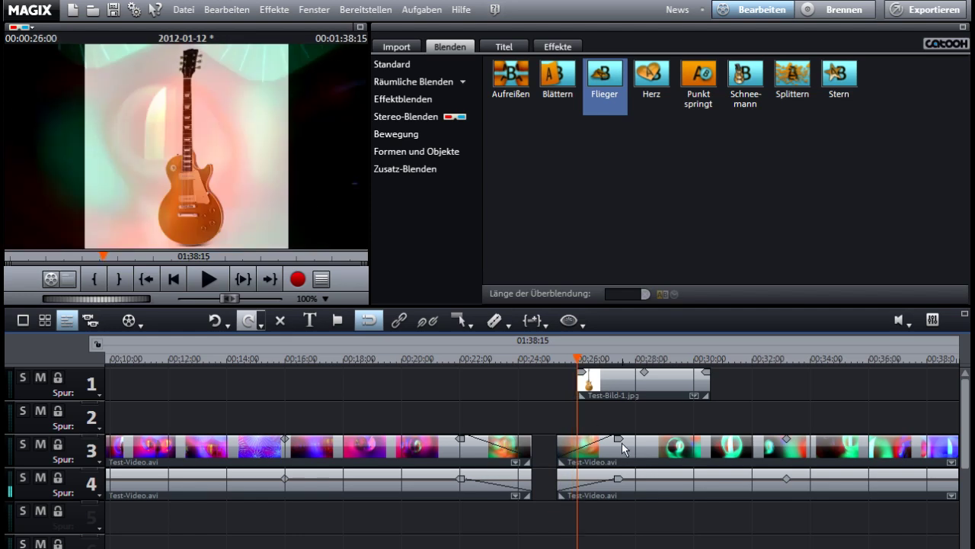
- Lengthen the second Test-Video.avi part's fade-in to about 6.7 seconds and move Test-Bild-1.jpg to track 2 at about 00:00:33:10
left_click(631, 452)
key("ctrl+z")
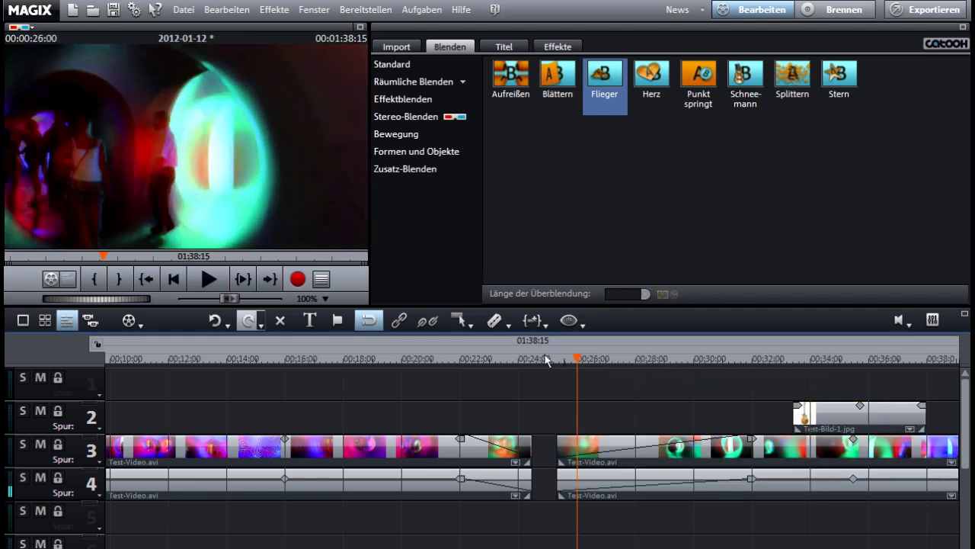
left_click(566, 362)
left_click_drag(566, 364, 703, 385)
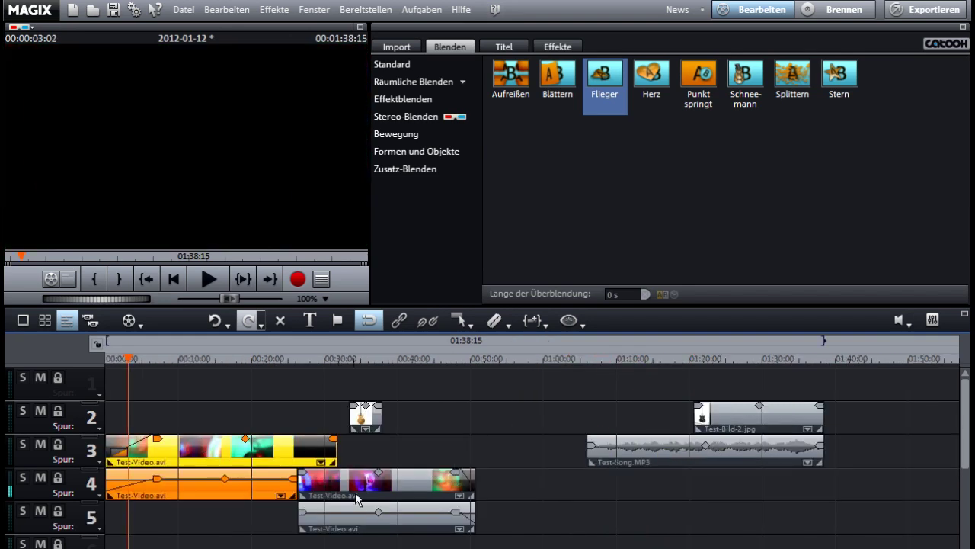
- Place the fade-out part of Test-Video.avi directly behind the other part on tracks 3 and 4, and lengthen Test-Bild-1.jpg to about 19 seconds
left_click_drag(377, 464, 414, 451)
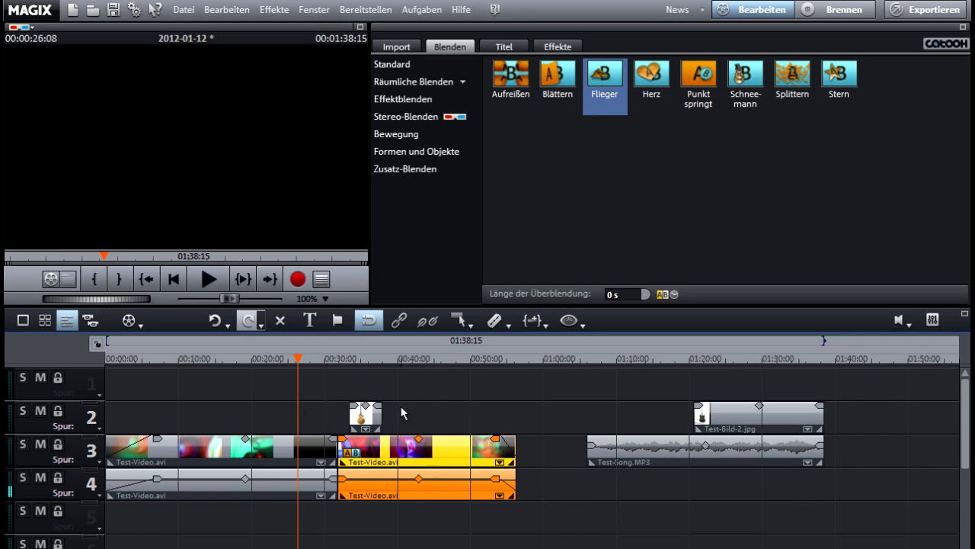
left_click_drag(381, 416, 485, 416)
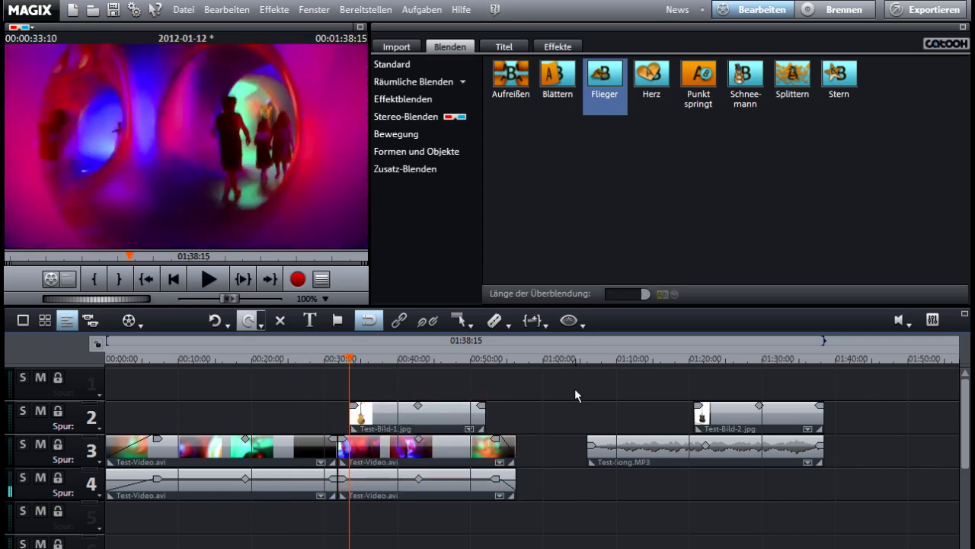
- Move Test-Bild-1.jpg to track 1 at 00:00:53:00 and show its Chroma Key settings
left_click(568, 320)
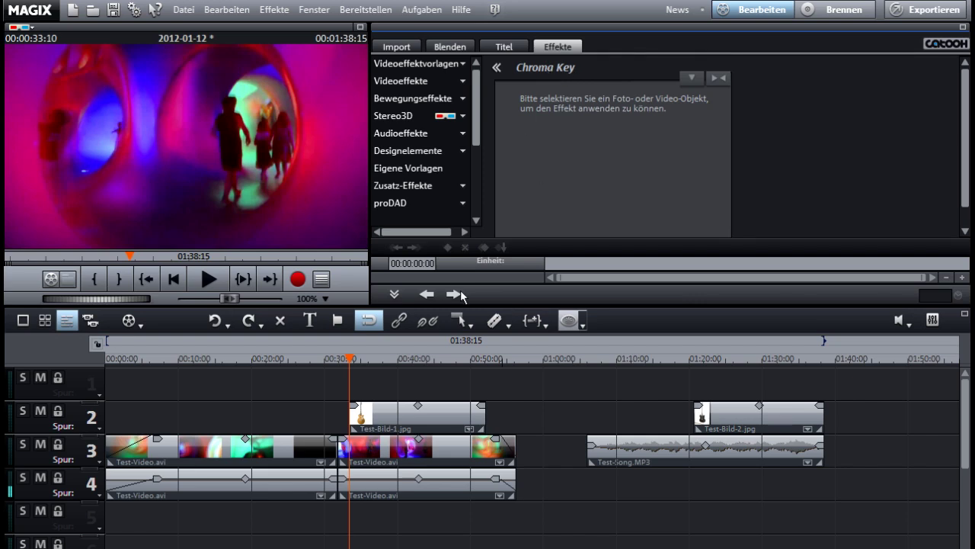
left_click_drag(404, 397, 601, 382)
left_click(663, 390)
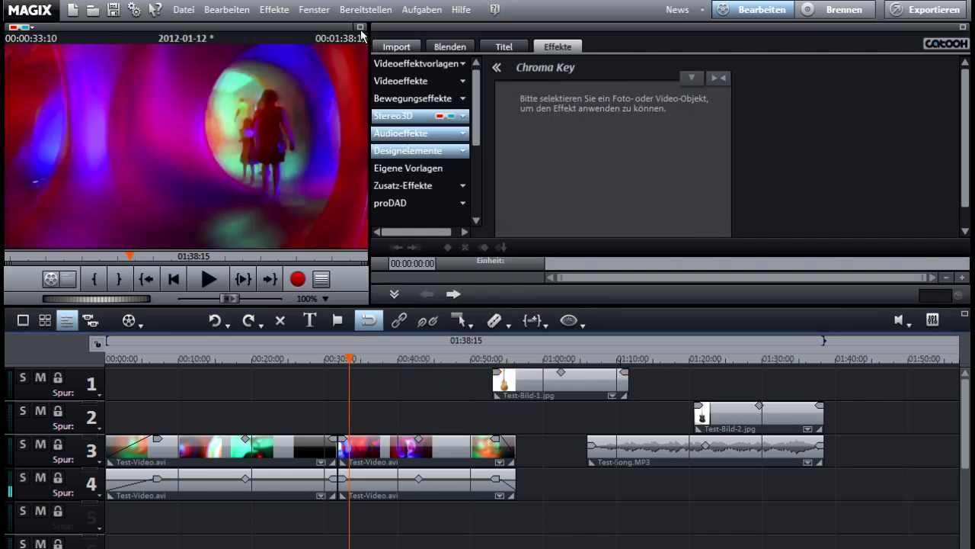
left_click(417, 80)
left_click(422, 151)
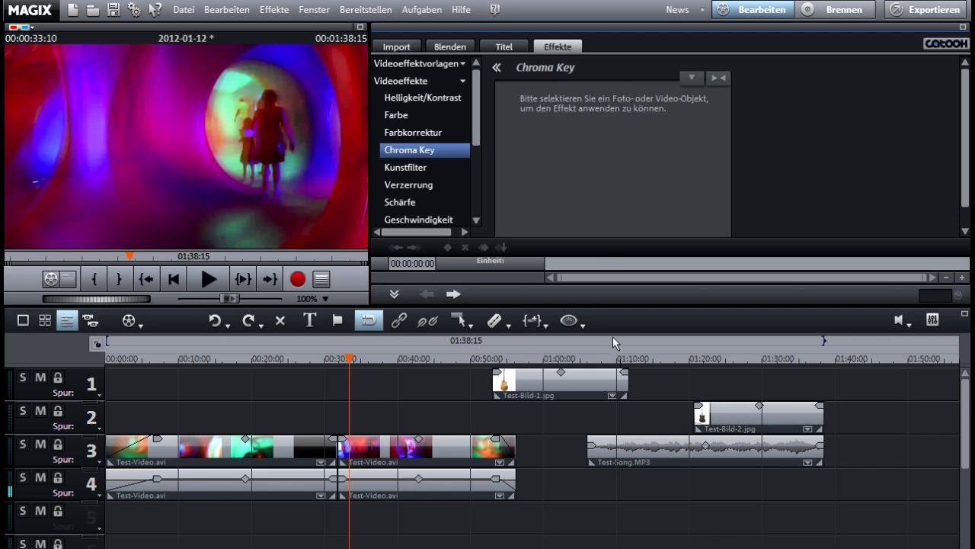
left_click(566, 392)
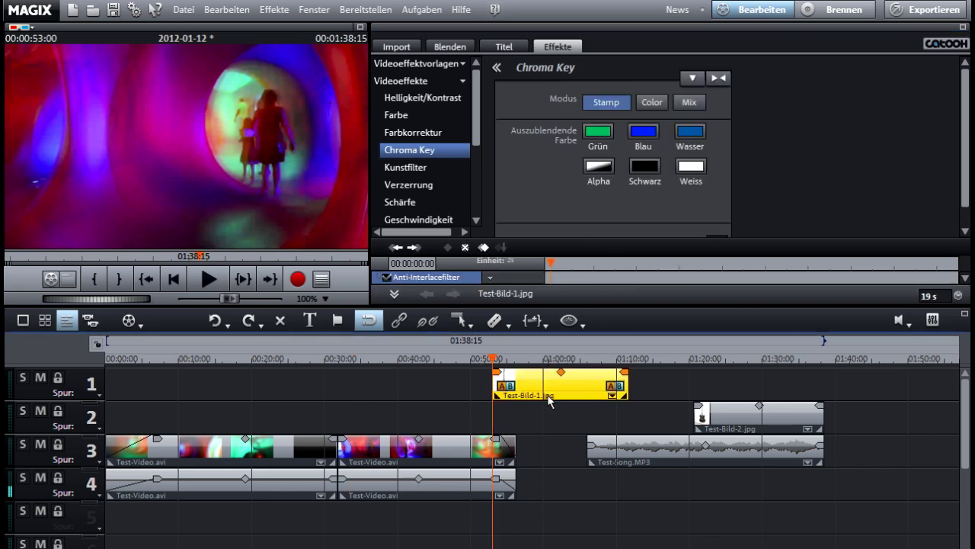
- Preview Test-Bild-1.jpg at 00:00:59:16, try the Chroma Key Color mode without marking an area, and key out white (Weiss) instead
left_click(541, 358)
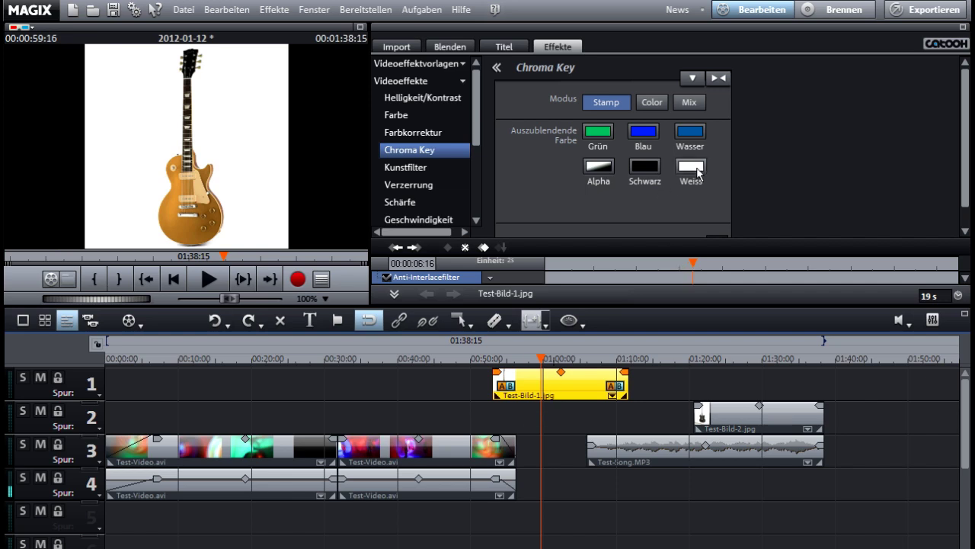
left_click(652, 106)
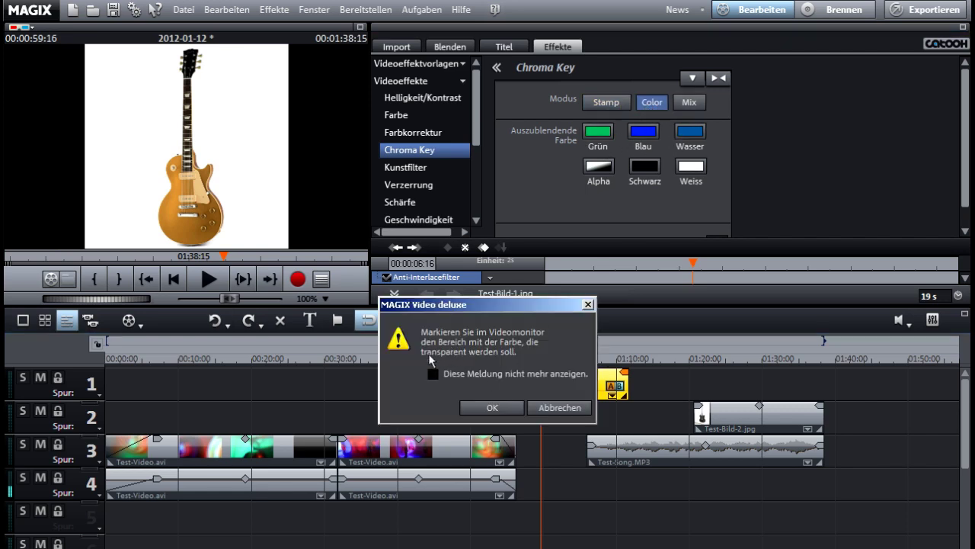
left_click(556, 412)
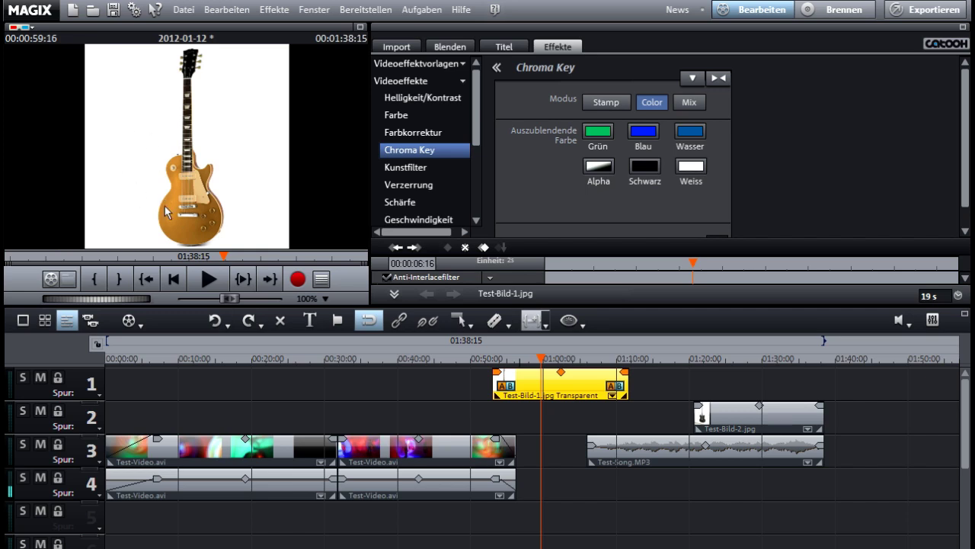
left_click(688, 172)
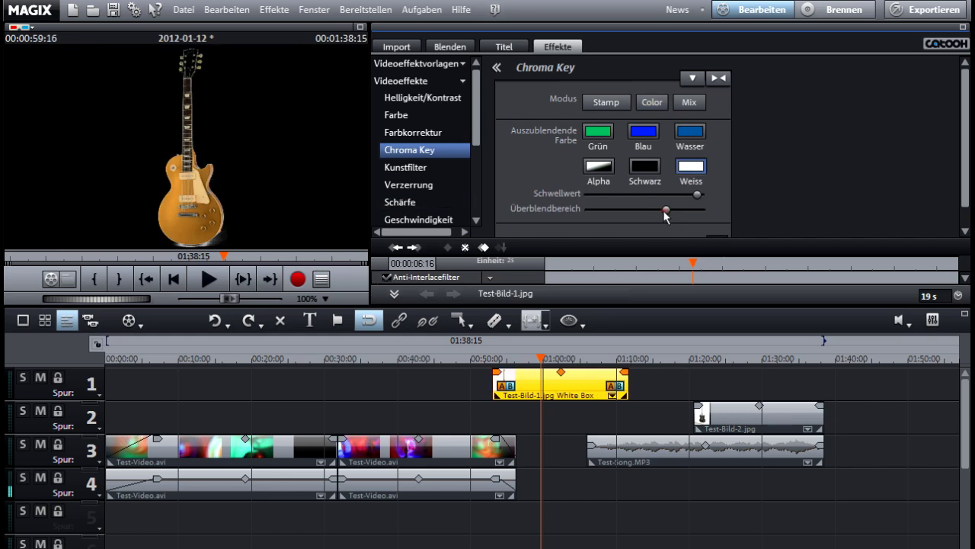
- Lower the Chroma Key Schwellwert nearly to its minimum and raise the Überblendbereich to about five sixths of its range
mouse_move(665, 216)
left_mouse_down()
mouse_move(593, 217)
mouse_move(660, 222)
left_mouse_up()
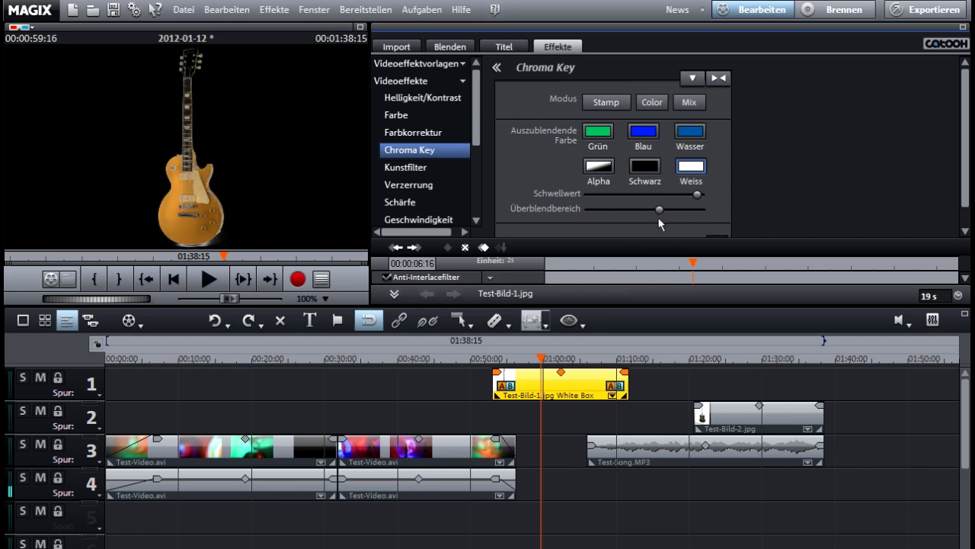
left_click_drag(697, 192, 663, 194)
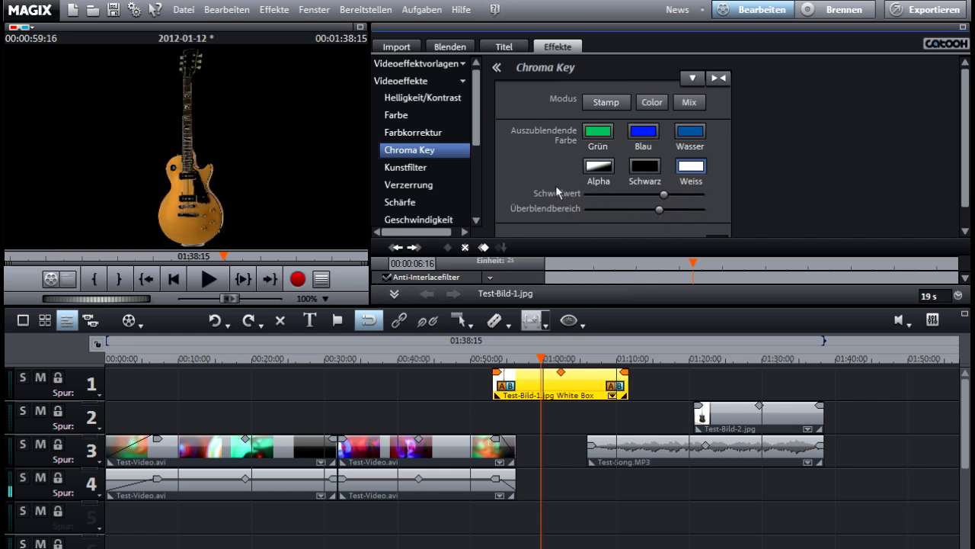
left_click_drag(557, 192, 560, 193)
left_click_drag(651, 211, 680, 206)
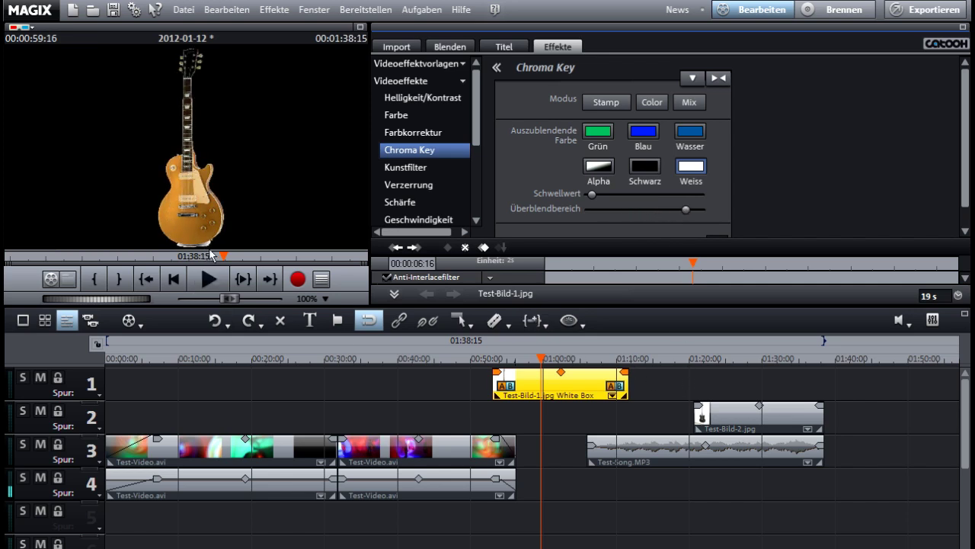
- Preview the keyed Test-Bild-1.jpg over Test-Video.avi from track 5 at 00:00:41:18, and move it back to track 1 at about 00:00:50
left_click(552, 425)
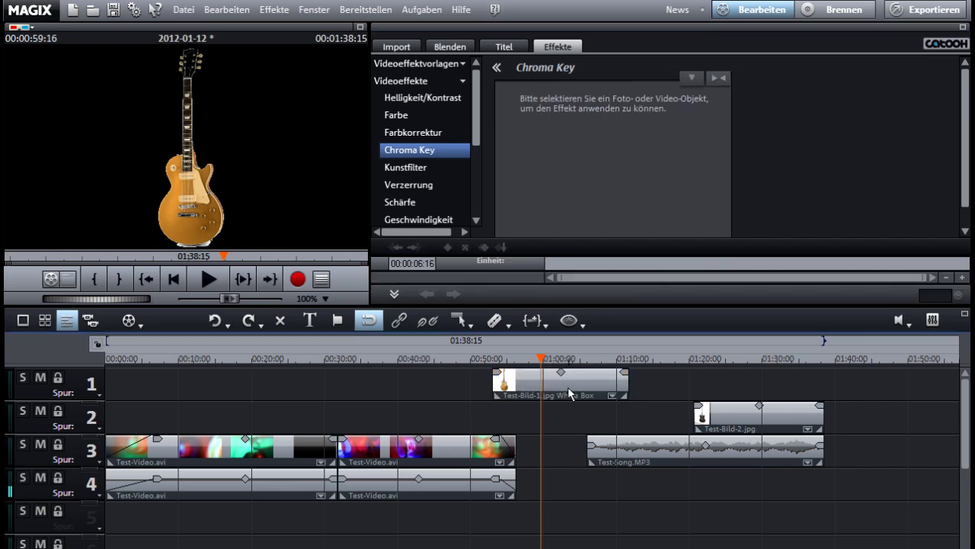
left_click_drag(568, 386, 445, 516)
left_click(543, 486)
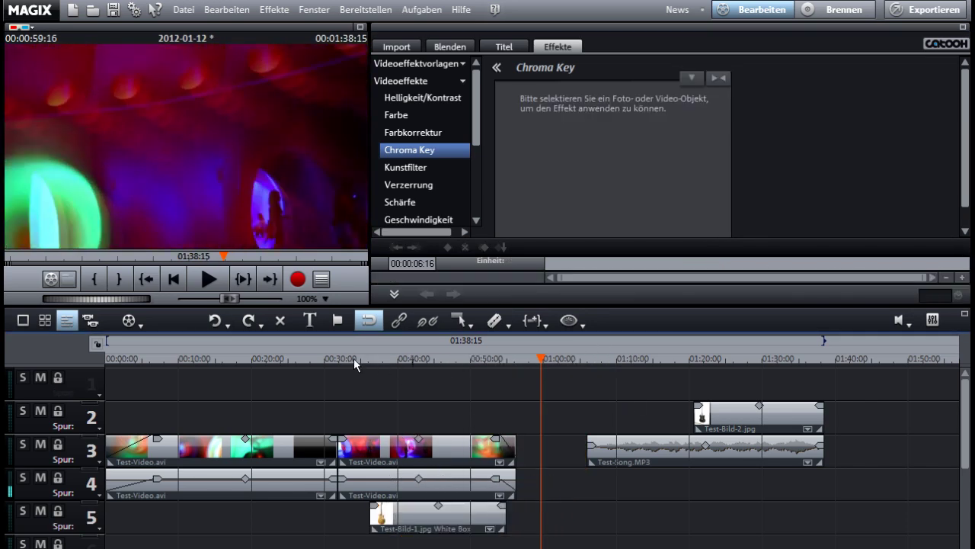
left_click_drag(354, 359, 410, 358)
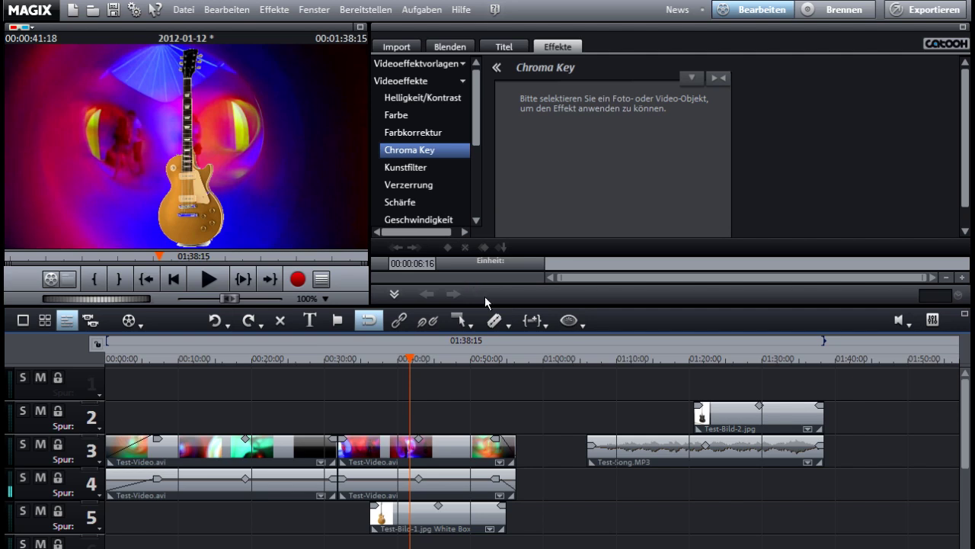
left_click(455, 527)
left_click_drag(456, 528, 558, 386)
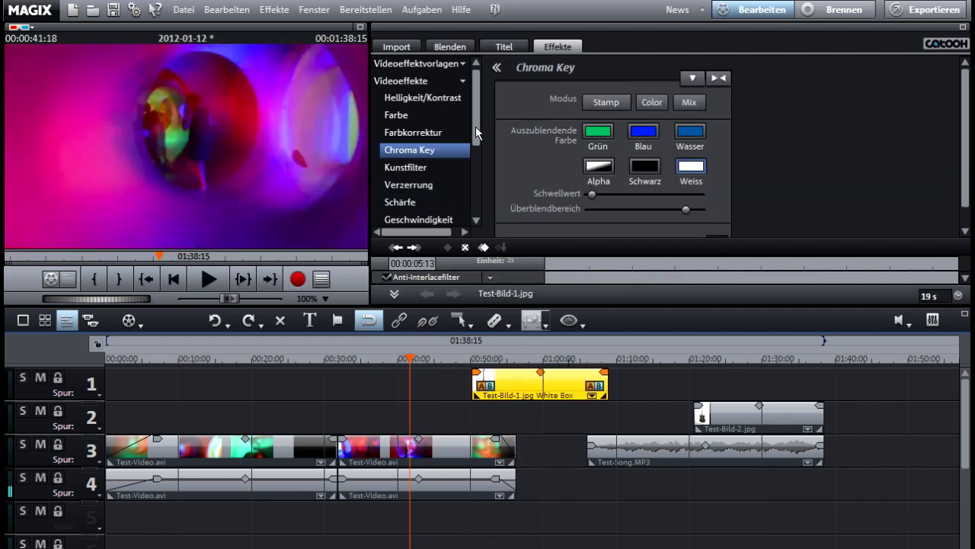
- Speed up the Test-Video.avi part at the start of the timeline to a Geschwindigkeit factor of 1.97
left_click_drag(475, 127, 472, 151)
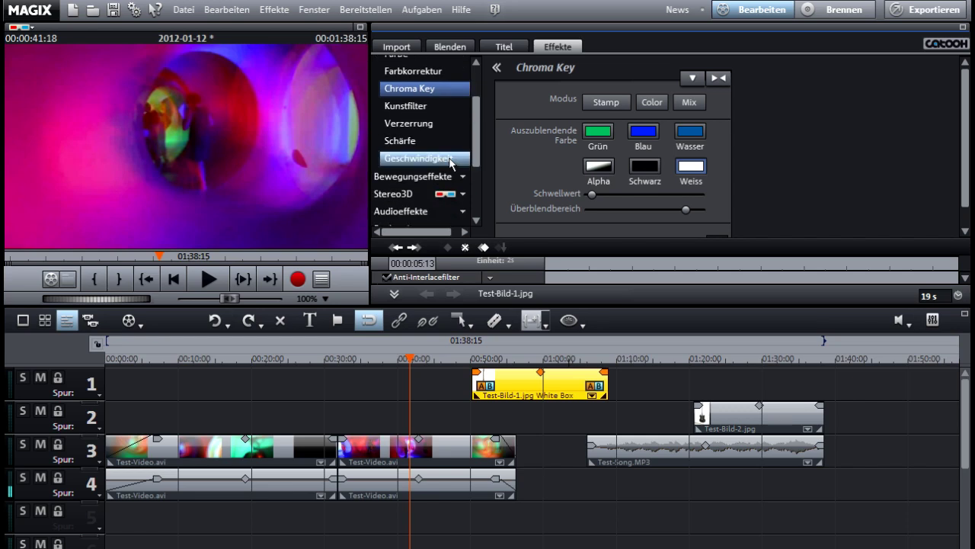
left_click(451, 160)
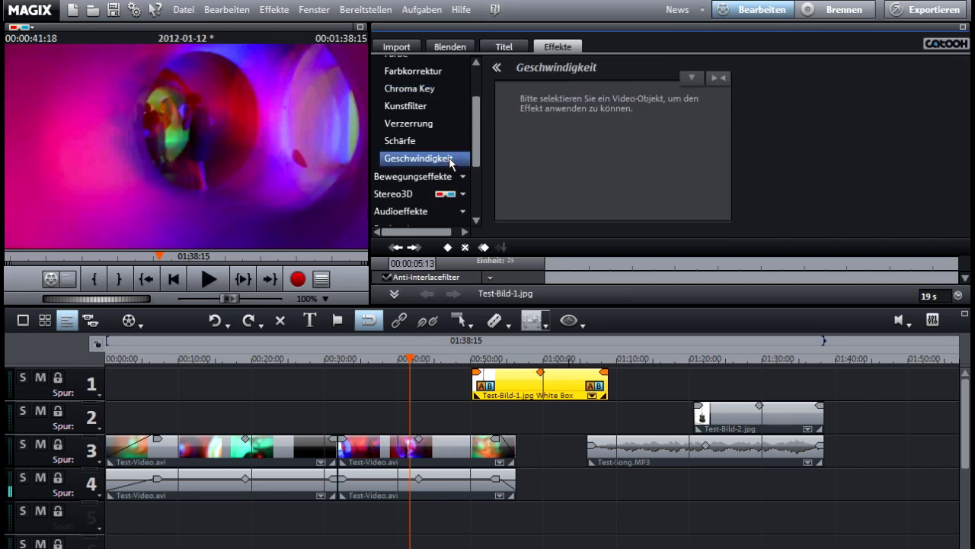
left_click(289, 444)
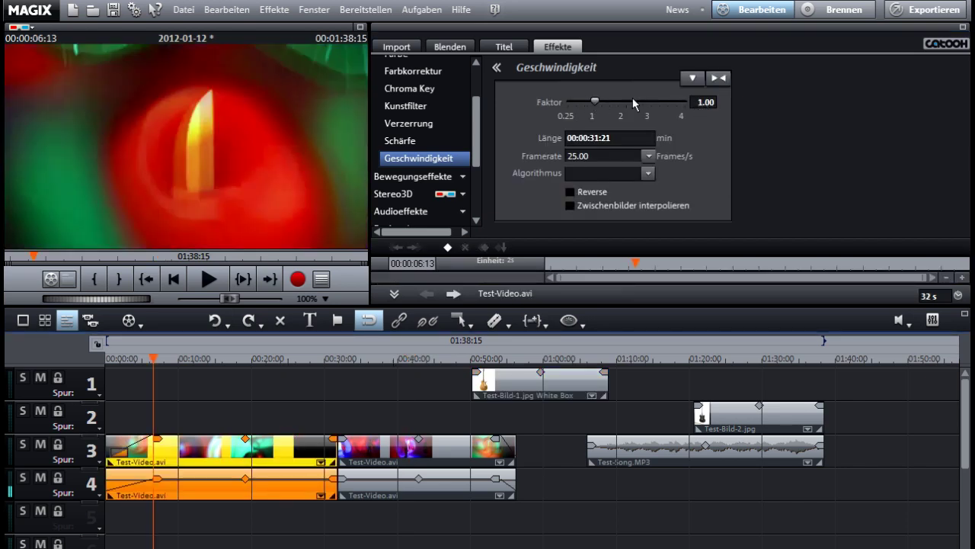
left_click_drag(596, 104, 622, 102)
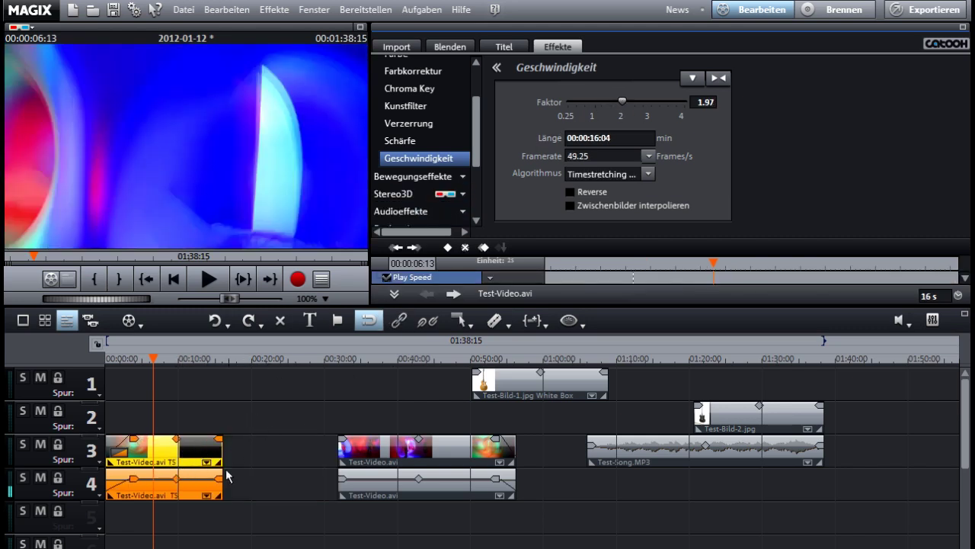
- Move the other Test-Video.avi part to track 5 at 00:01:09:00 and slow the part at the timeline start to factor 0.86
left_click_drag(416, 455, 692, 525)
left_click(183, 472)
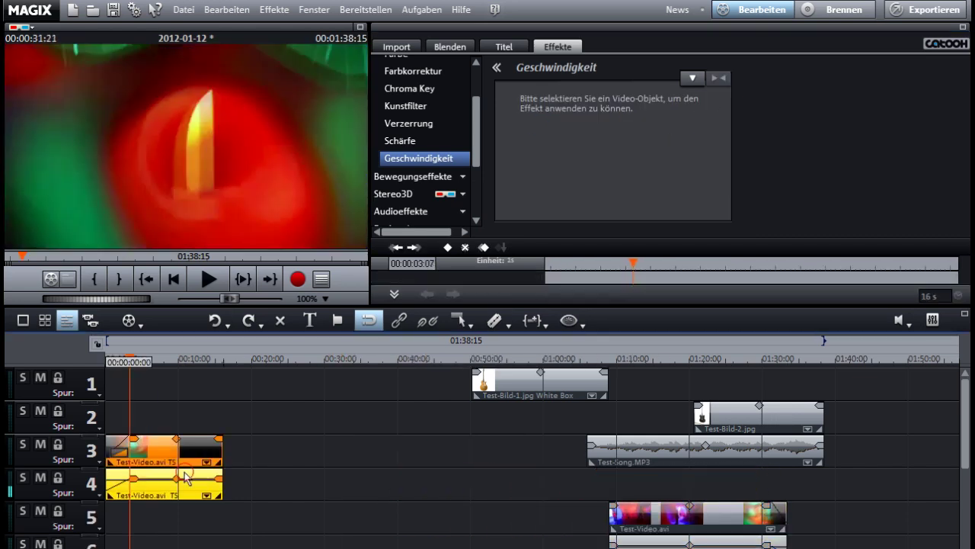
left_click(184, 455)
left_click_drag(622, 102, 593, 98)
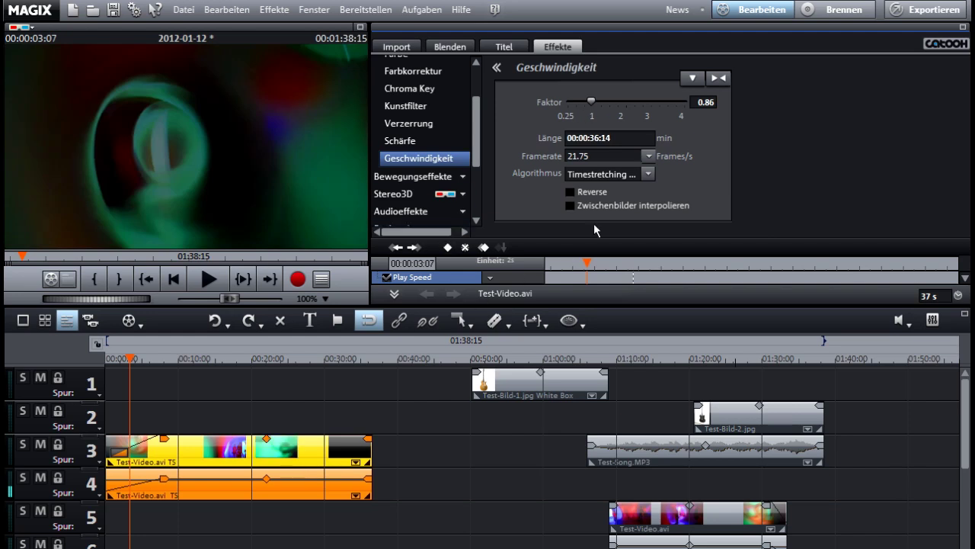
- Try Reverse playback on the slowed Test-Video.avi part, switch it off again, and deselect the clip
left_click(569, 191)
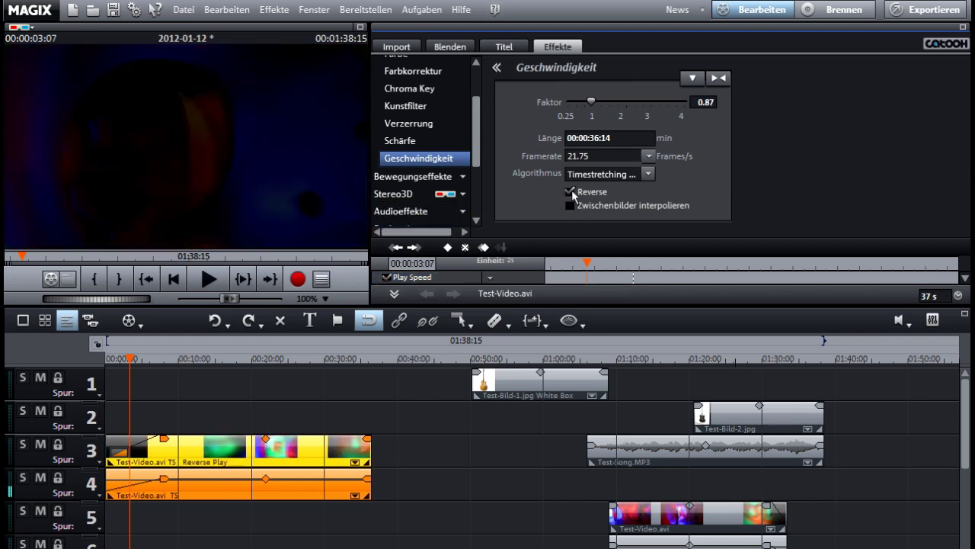
left_click(569, 191)
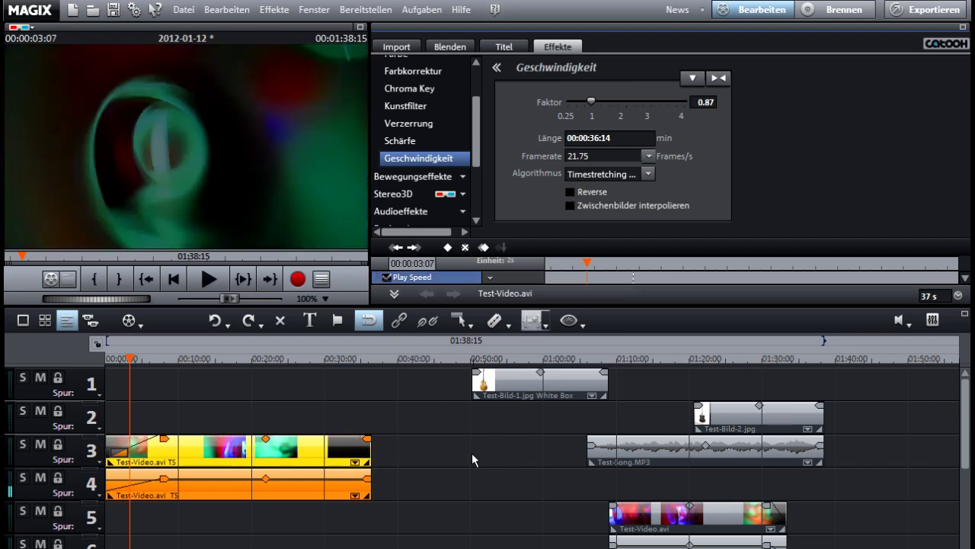
left_click(465, 501)
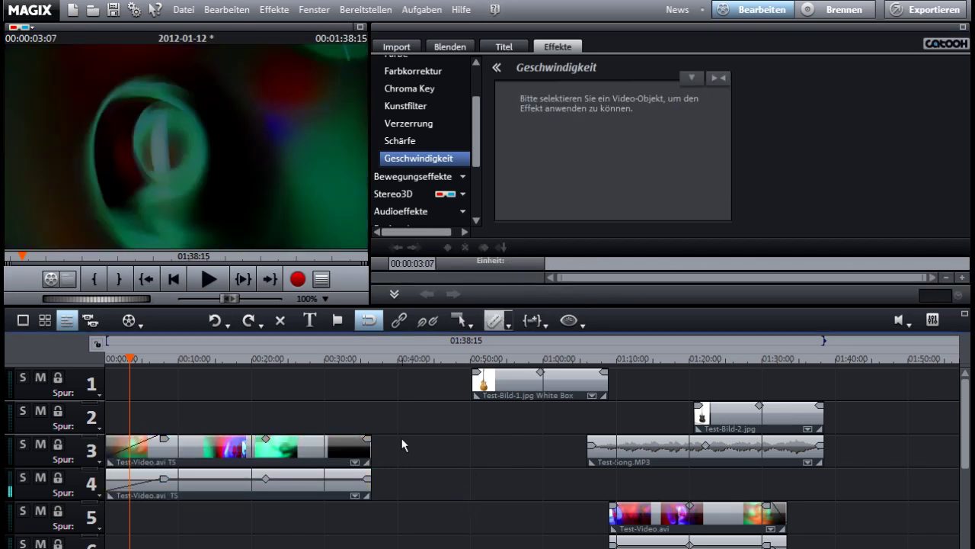
- Move the Test-Video.avi part from track 5 back to tracks 3 and 4, starting at about 00:00:38
left_click_drag(632, 518, 409, 451)
left_click(579, 490)
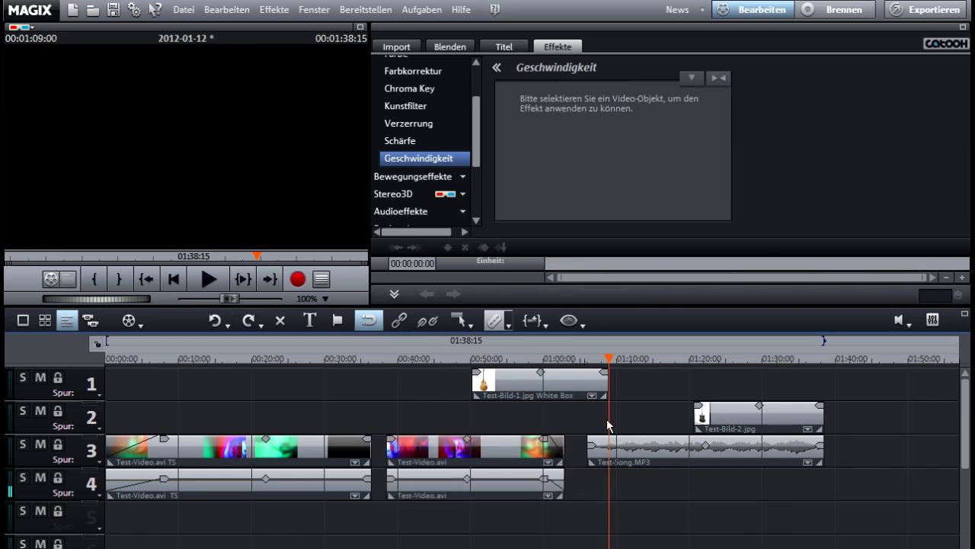
- Add the title "Hallo Welt" at 00:01:09:00 and left-align its text
left_click(503, 47)
left_click(124, 138)
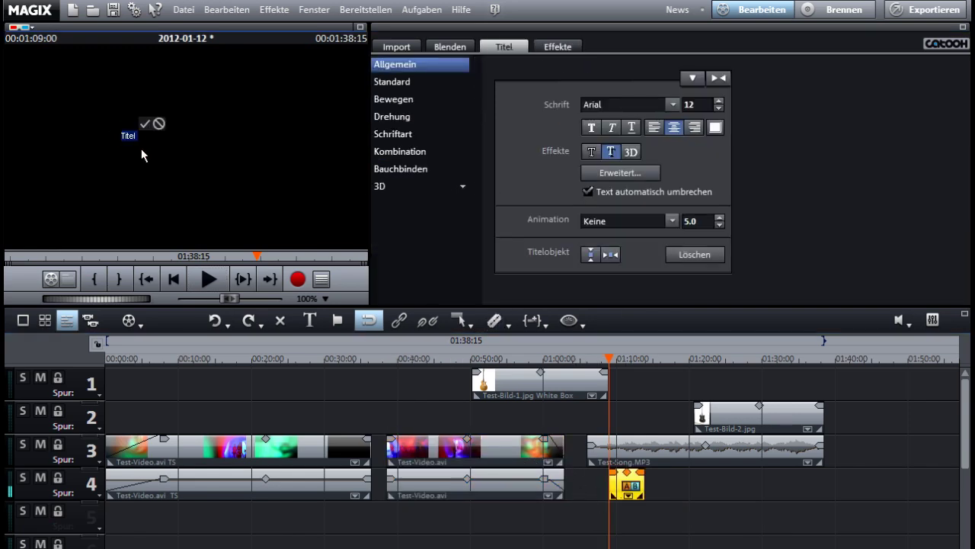
type("Hallo Welt")
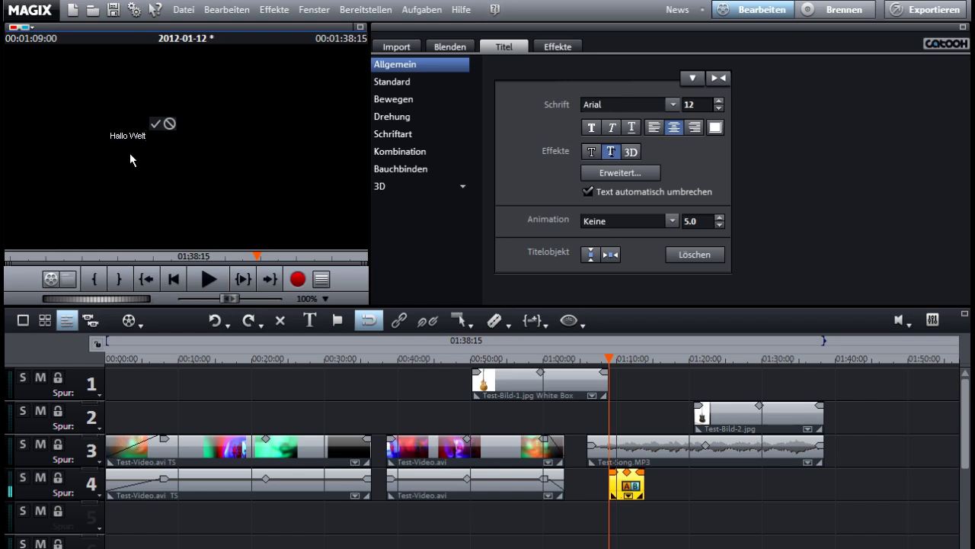
left_click_drag(150, 141, 85, 131)
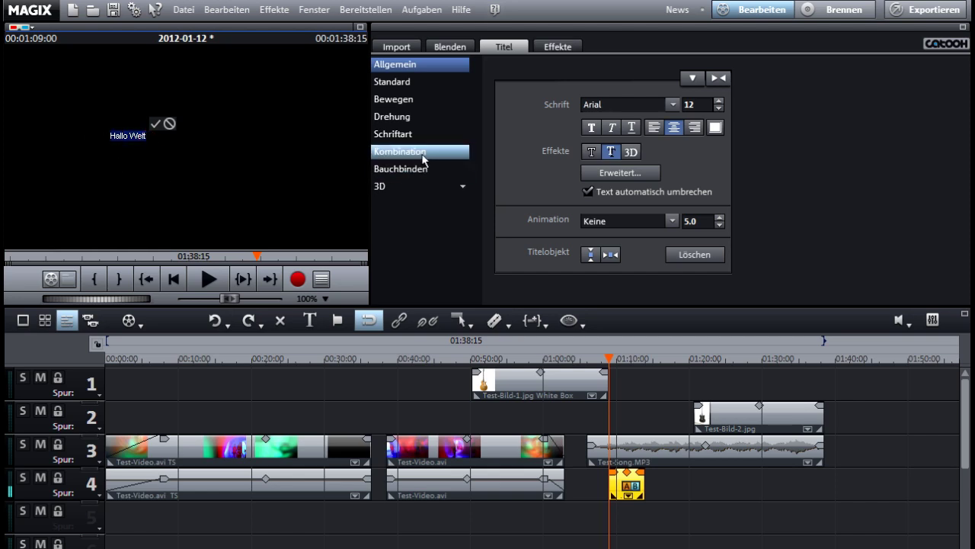
left_click(653, 128)
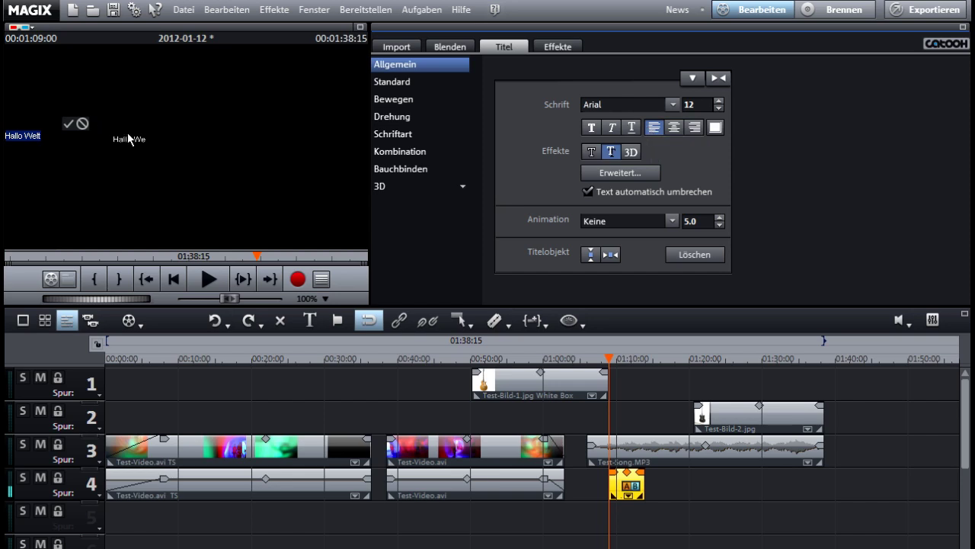
- Centre the "Hallo Welt" title text after trying right alignment, and make it bold, italic and underlined
left_click(694, 129)
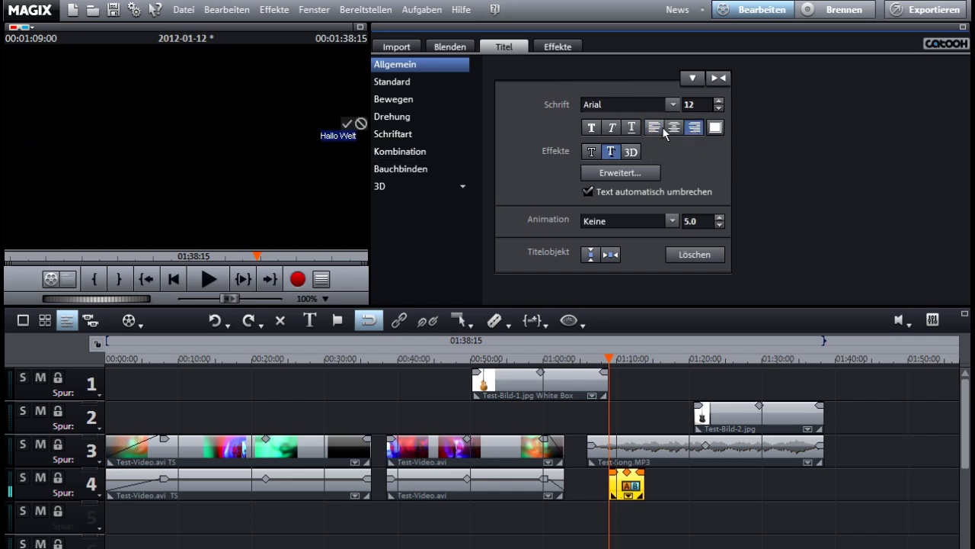
left_click(674, 128)
left_click(590, 128)
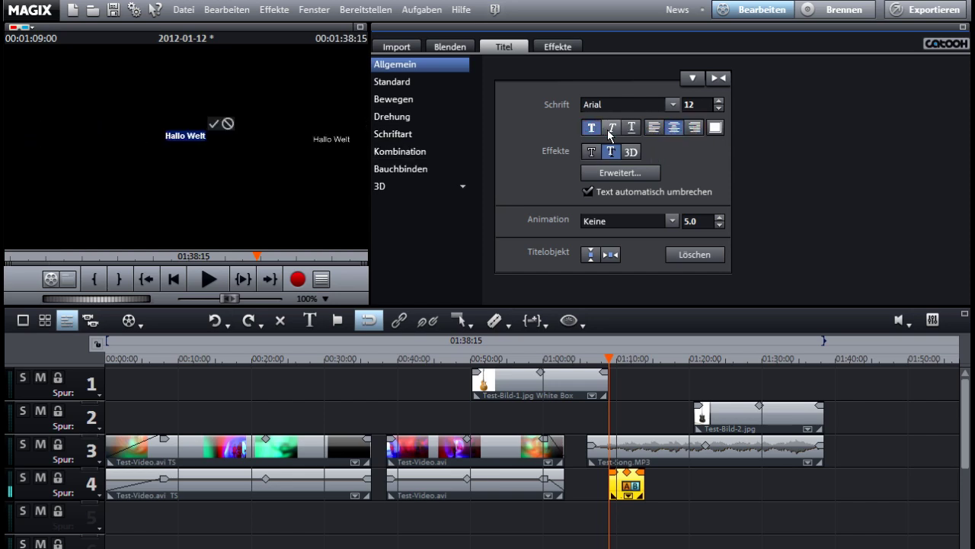
left_click(612, 128)
left_click(632, 128)
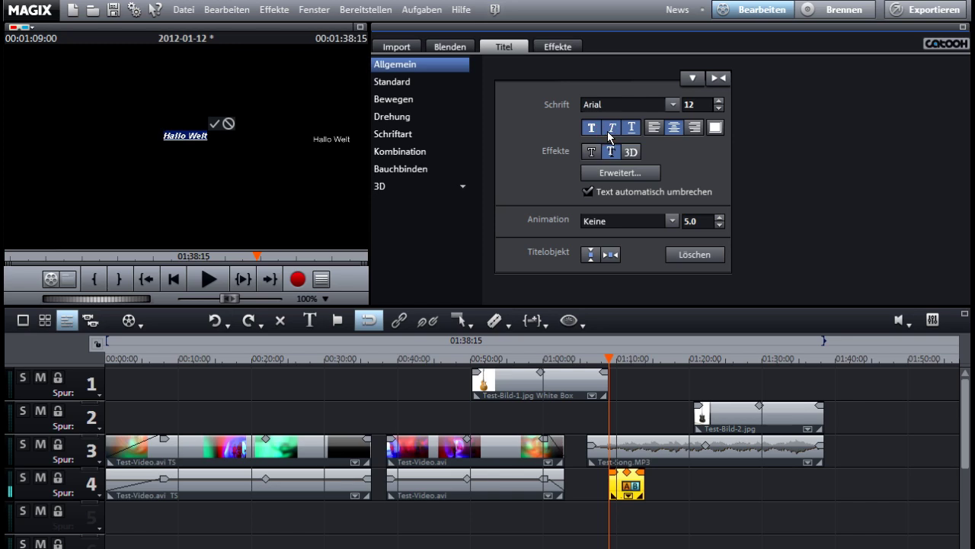
- Set the colour of the "Hallo Welt" title text to pink
left_click(715, 128)
left_click(647, 116)
left_click(533, 268)
left_click(719, 100)
left_click(718, 101)
left_click(719, 101)
left_click(718, 101)
left_click(718, 101)
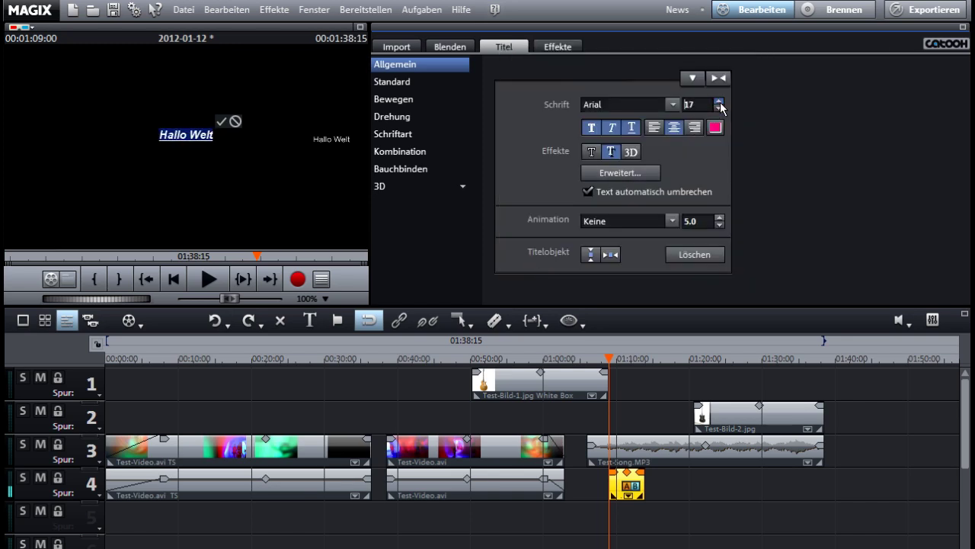
left_click(718, 100)
left_click(719, 100)
left_click(718, 101)
left_click(533, 269)
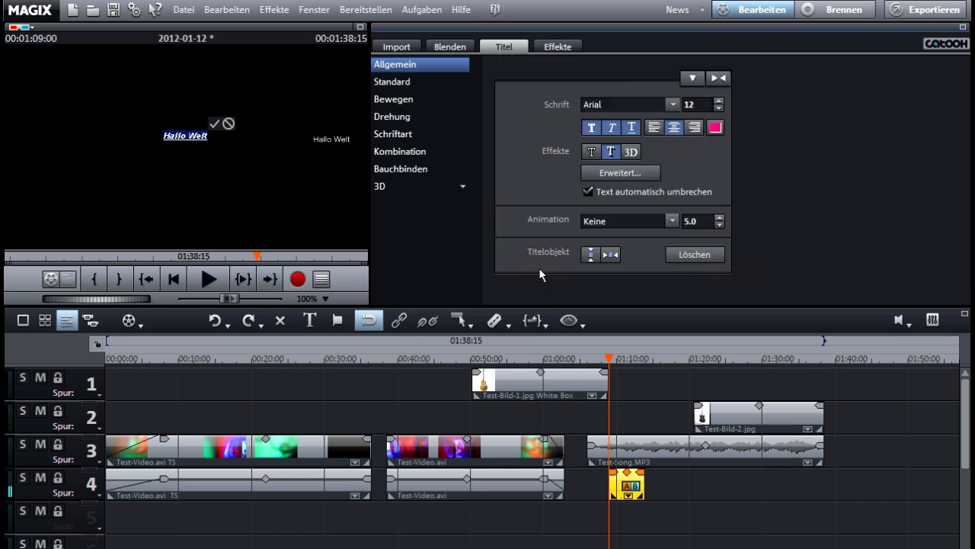
- Increase the "Hallo Welt" title's font size to 20 and centre the title vertically in the picture
left_click(718, 102)
left_click(719, 102)
left_click(718, 101)
left_click(719, 102)
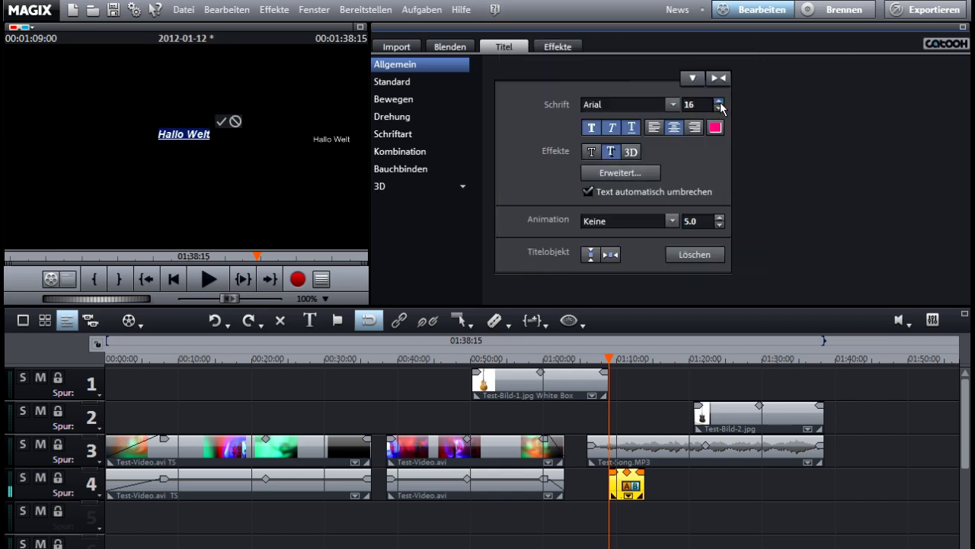
left_click(718, 102)
left_click(718, 103)
left_click(719, 102)
left_click(718, 102)
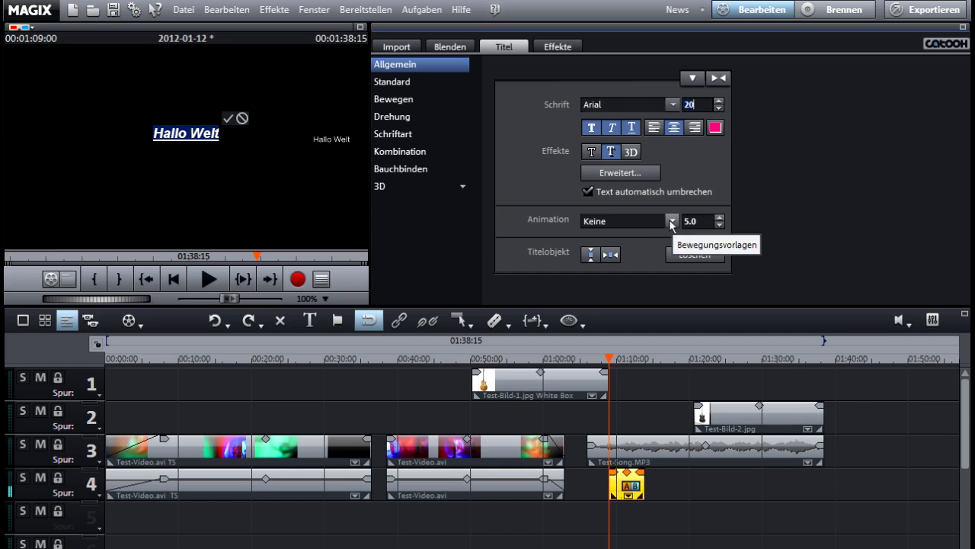
left_click(590, 254)
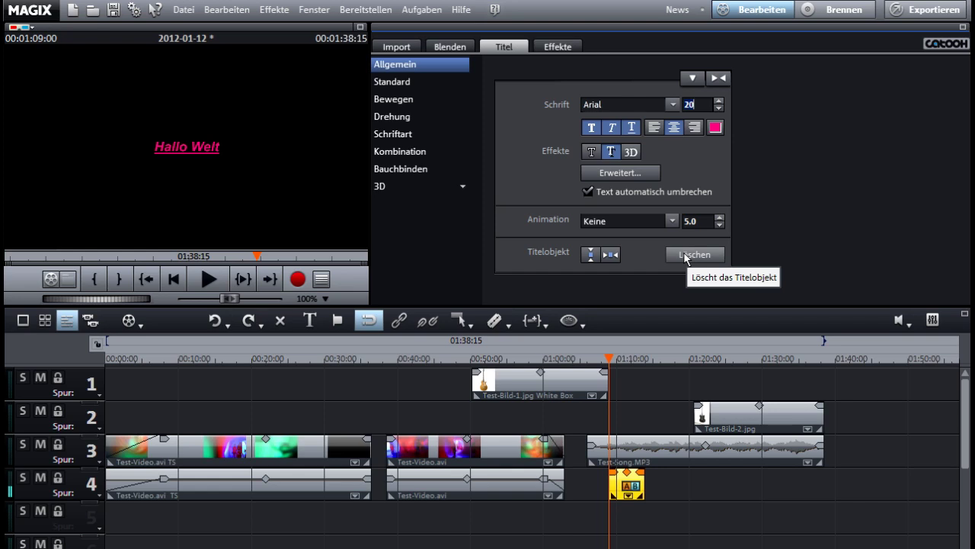
- Add the standard title template 3D Lauftext to the timeline, with the playback marker at 00:01:09:00
left_click(392, 81)
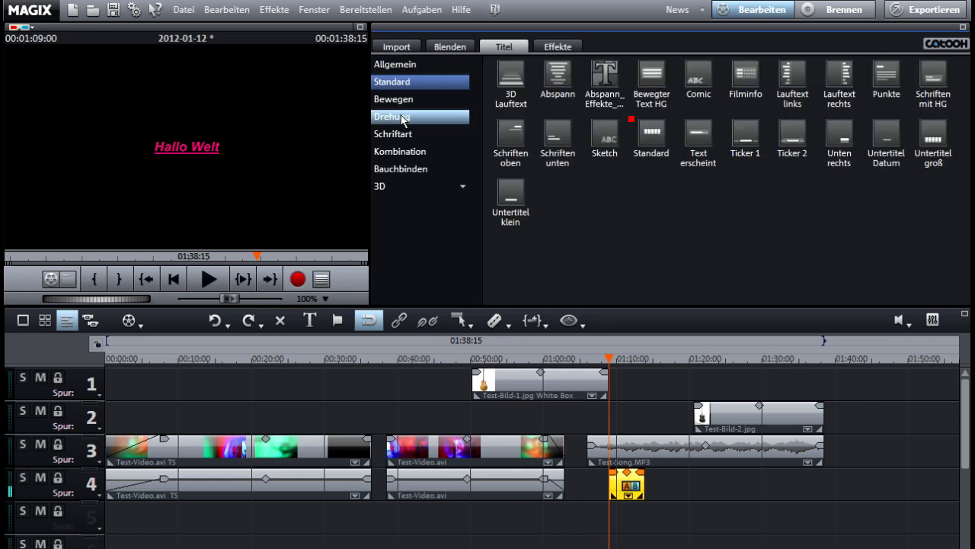
double_click(512, 80)
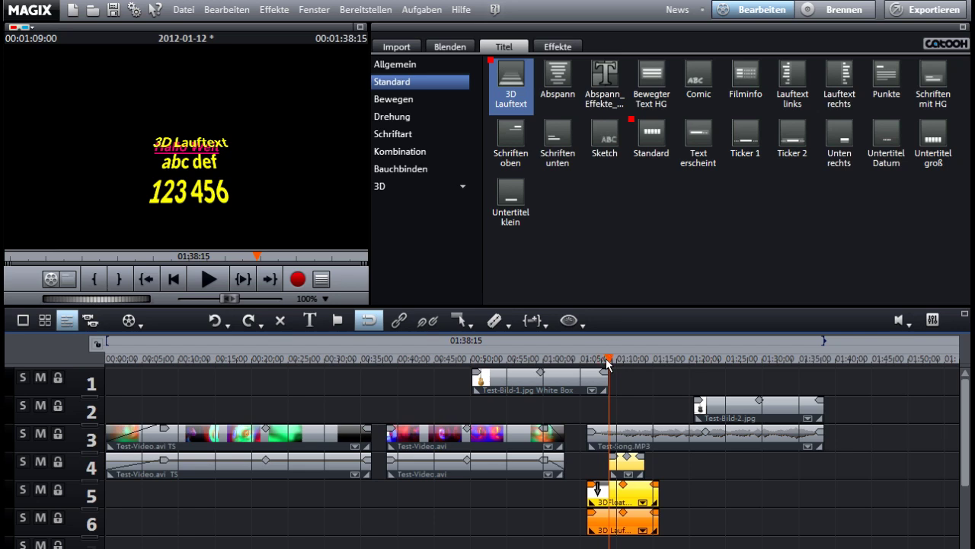
mouse_move(608, 363)
left_mouse_down()
mouse_move(598, 359)
mouse_move(608, 363)
left_mouse_up()
- Replace the 3D Lauftext title's placeholder text with "In einer weit weit entfernten Galaxie..."
left_click(217, 195)
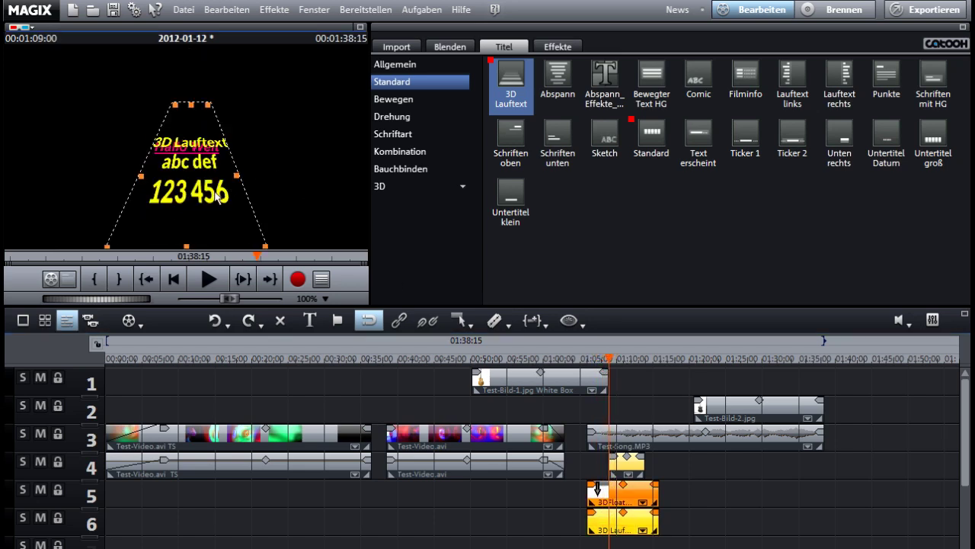
double_click(217, 195)
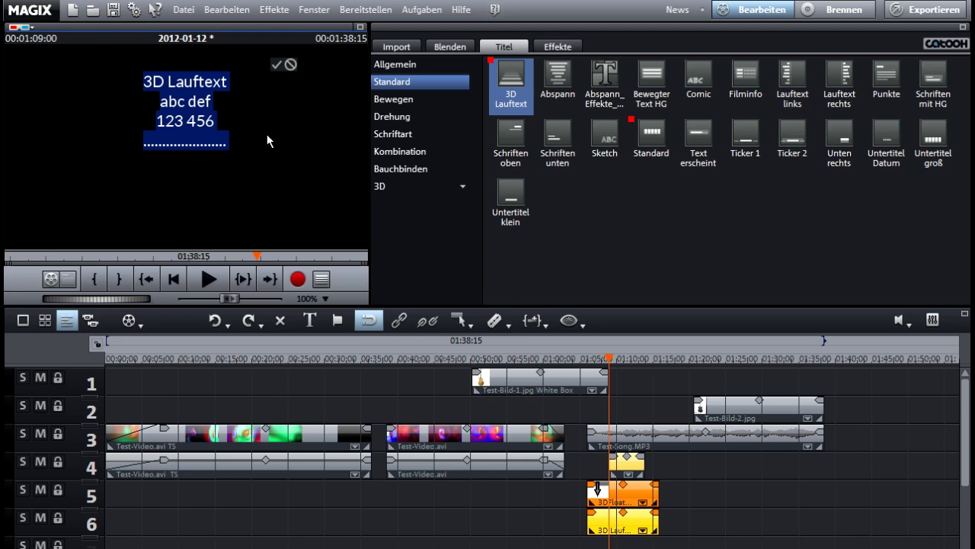
type("HA")
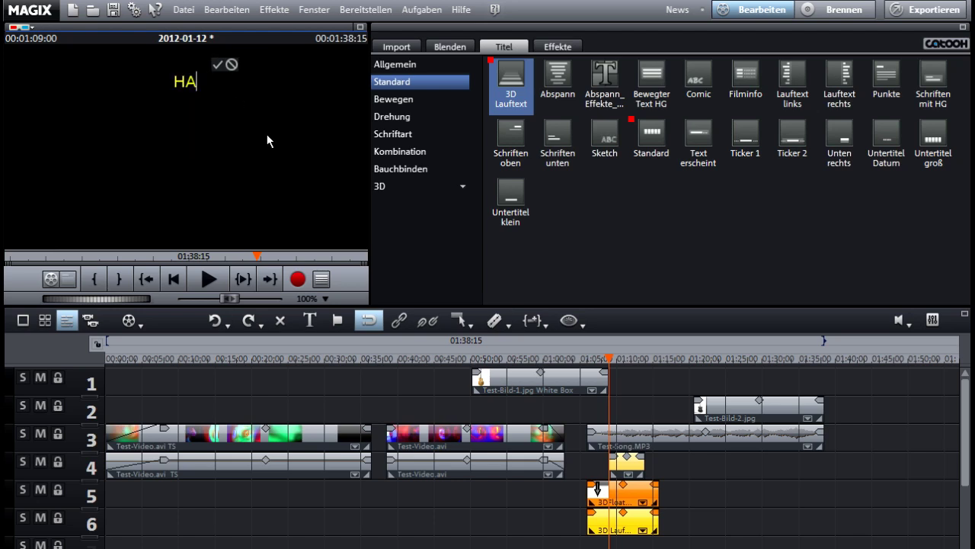
key("BackSpace")
key("BackSpace")
type("In e")
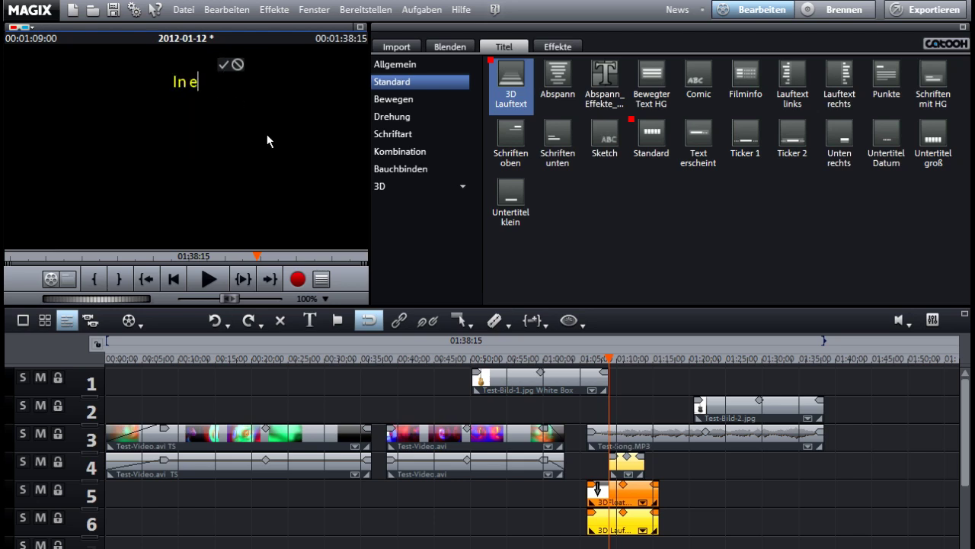
type("iner weit weit entfe")
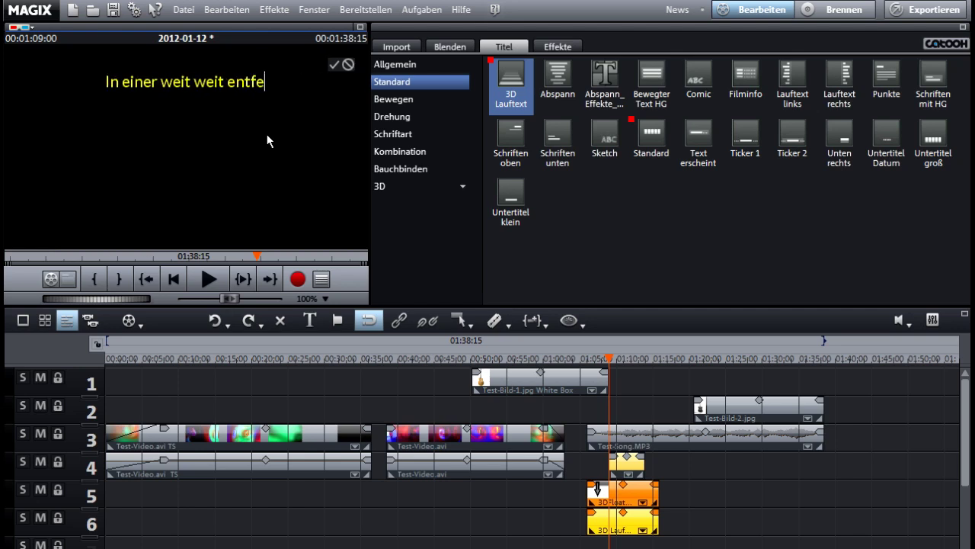
type("rnten Gala")
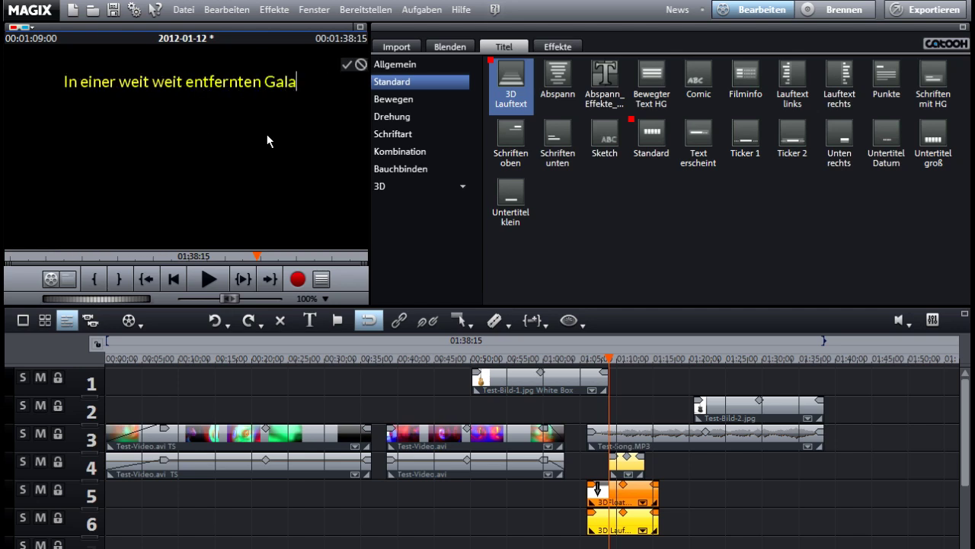
key("BackSpace")
type("axie...")
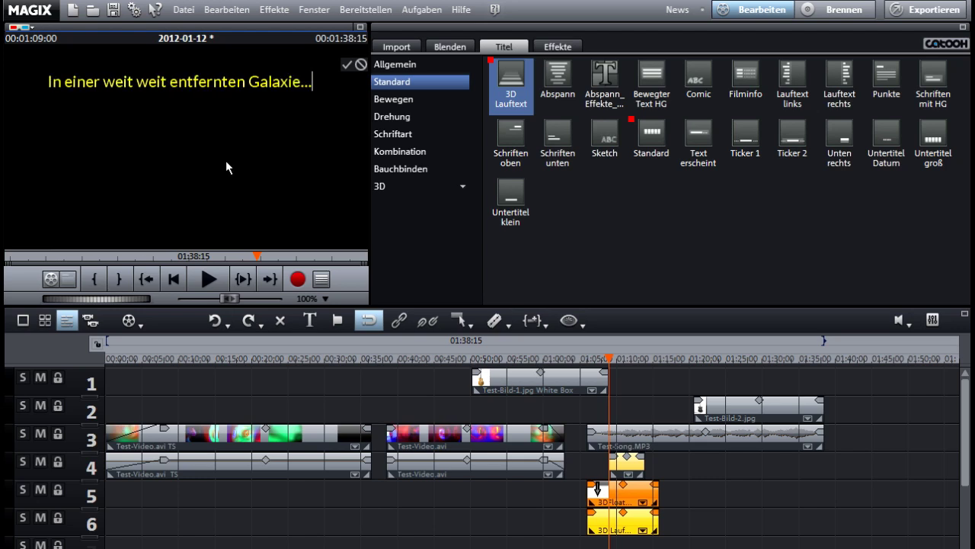
left_click(347, 64)
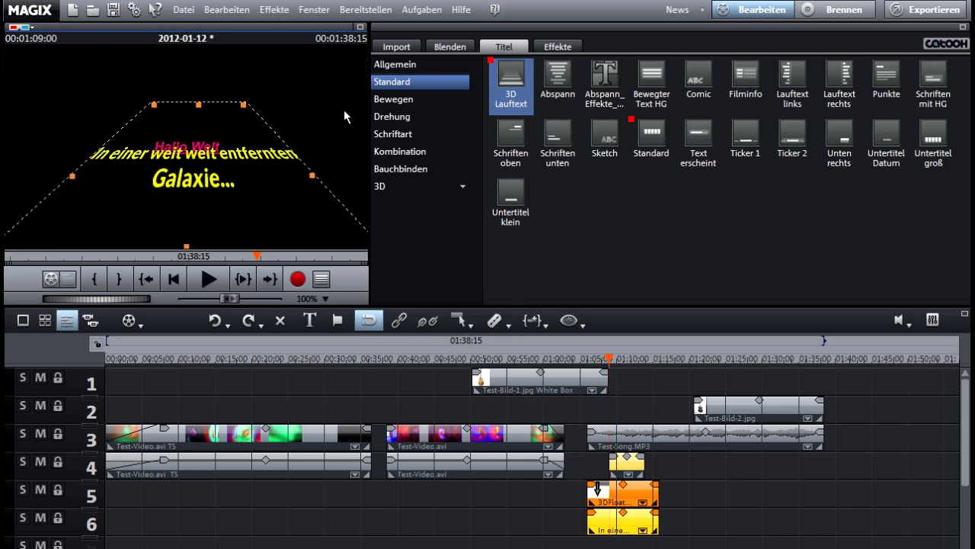
- Compare the 3D Lauftext title's scrolling at different lengths, shortening it to end at about 00:01:11 and stretching it to about 00:01:50
left_click_drag(610, 360, 634, 363)
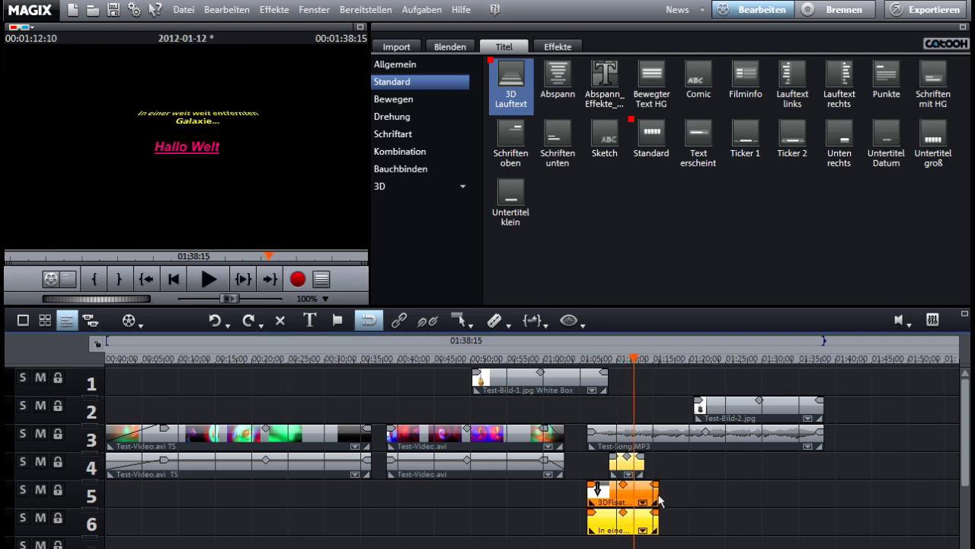
left_click_drag(659, 500, 622, 499)
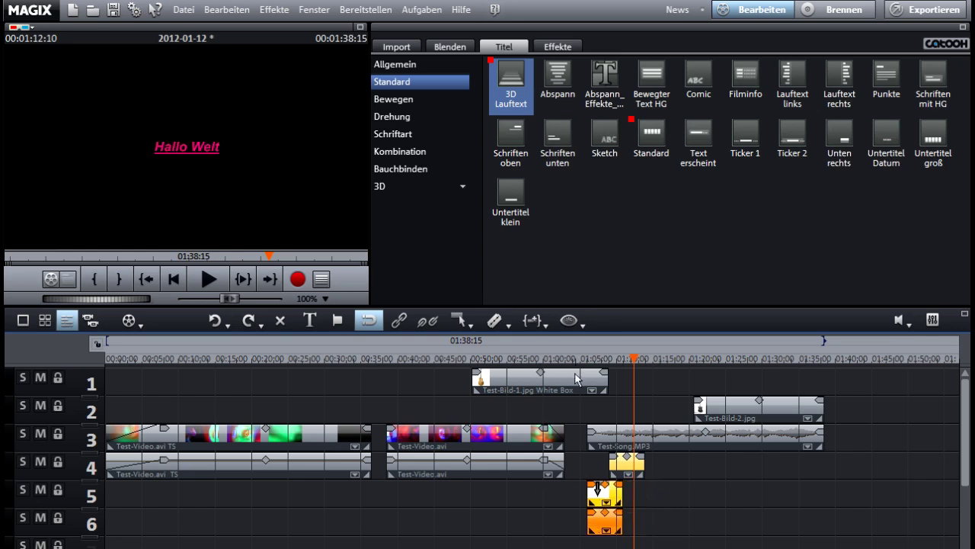
left_click_drag(582, 358, 608, 360)
left_click_drag(623, 497, 912, 494)
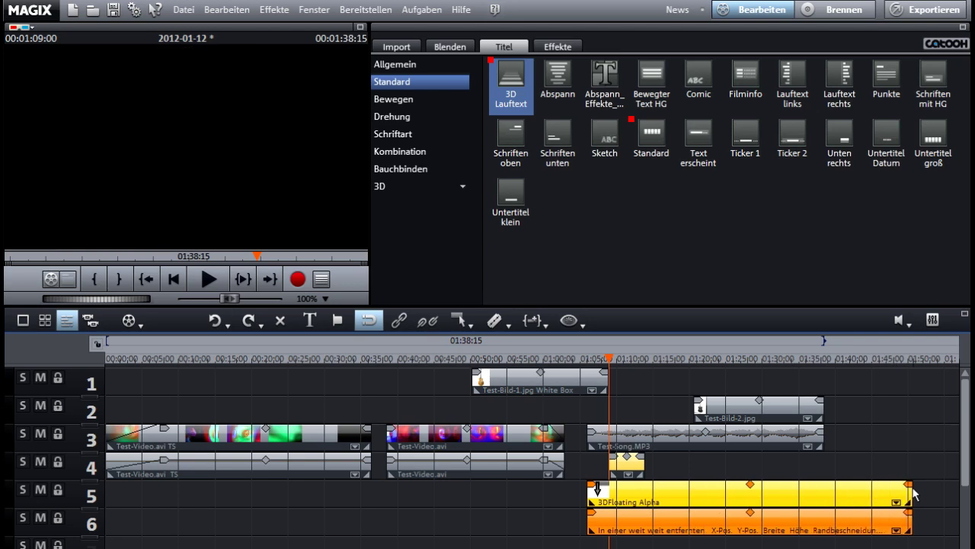
left_click_drag(609, 359, 751, 359)
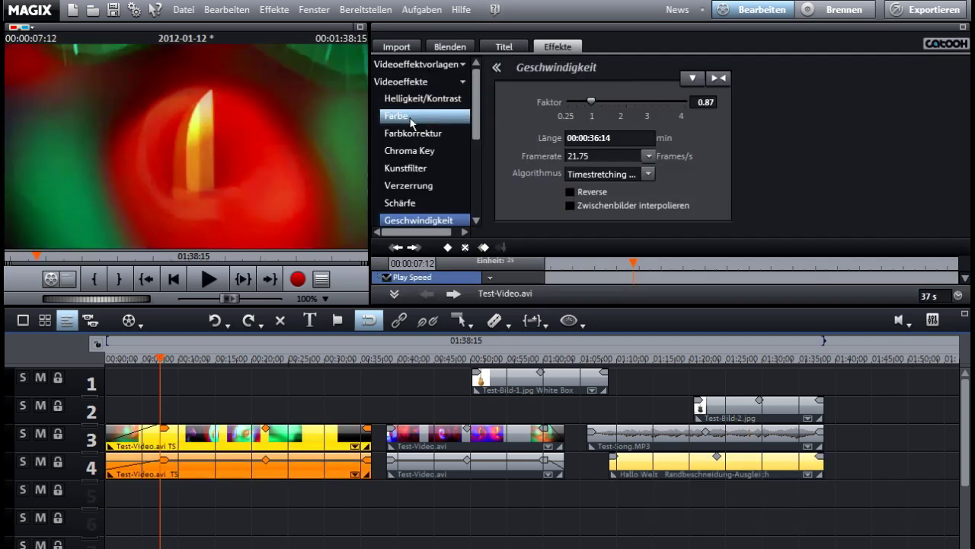
- Try a Sättigung of 0 on the Test-Video.avi part at the timeline start and set it to 52
left_click(411, 119)
left_click_drag(966, 141, 880, 214)
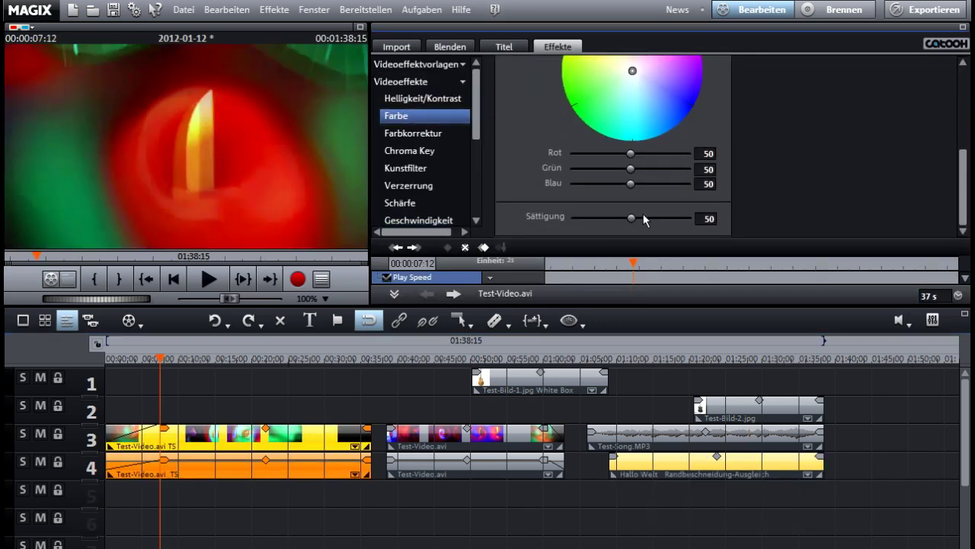
left_click_drag(632, 219, 564, 221)
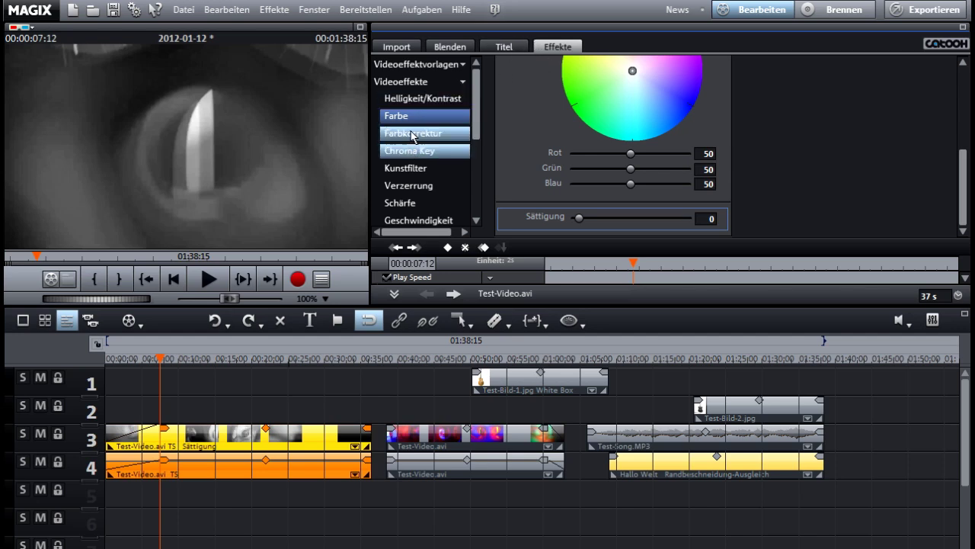
left_click_drag(585, 219, 633, 219)
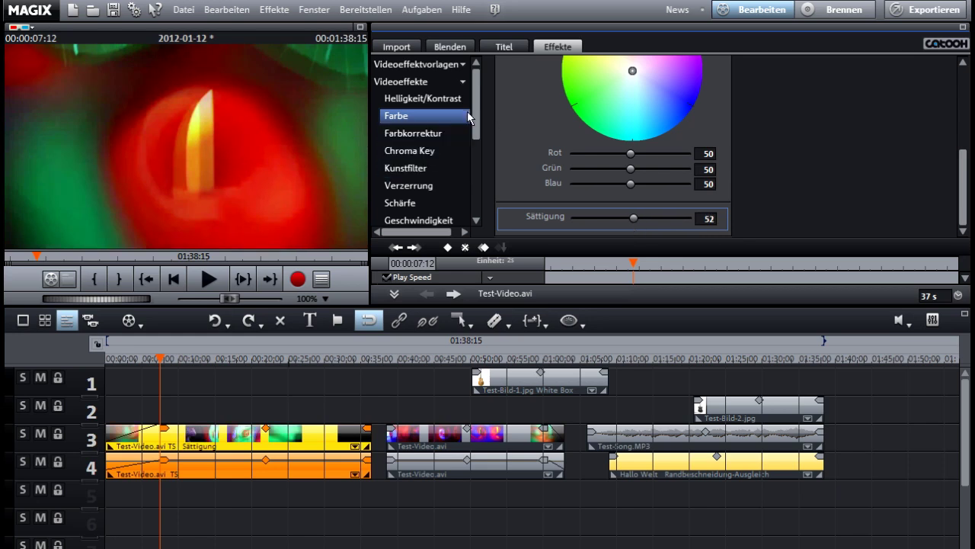
- Try Künstlerische Unschärfe values of 8 and 24 on the same video part and reset it to 0
scroll(442, 150, "down", 3)
left_click(440, 147)
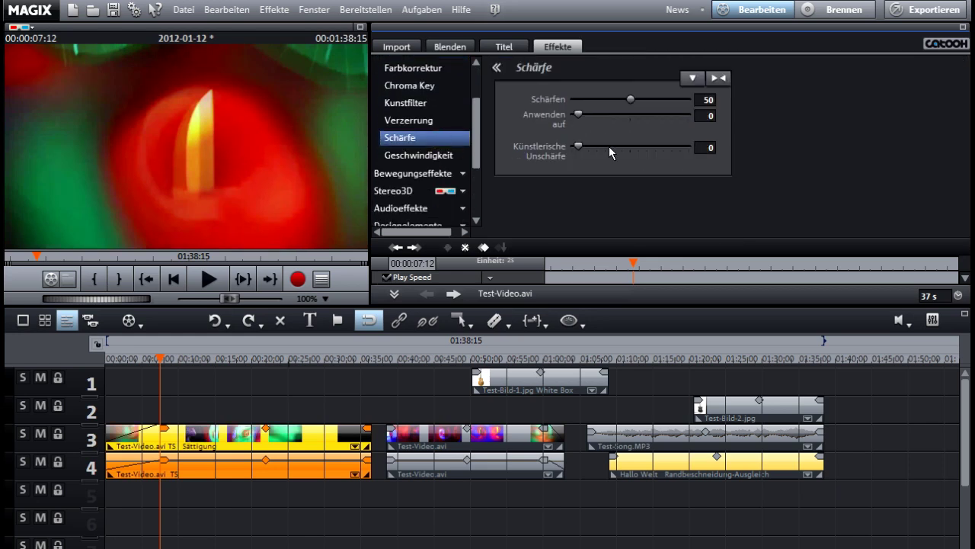
left_click(579, 148)
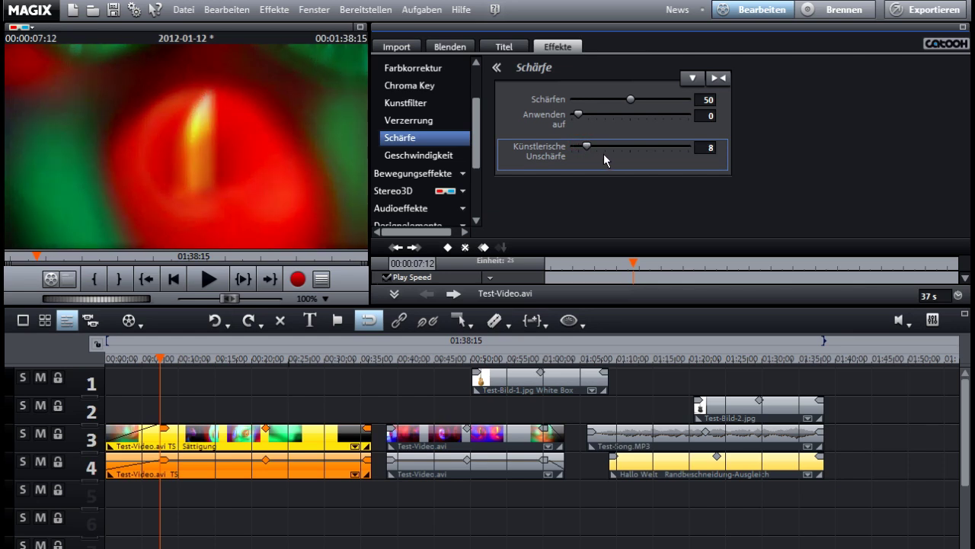
left_click(604, 153)
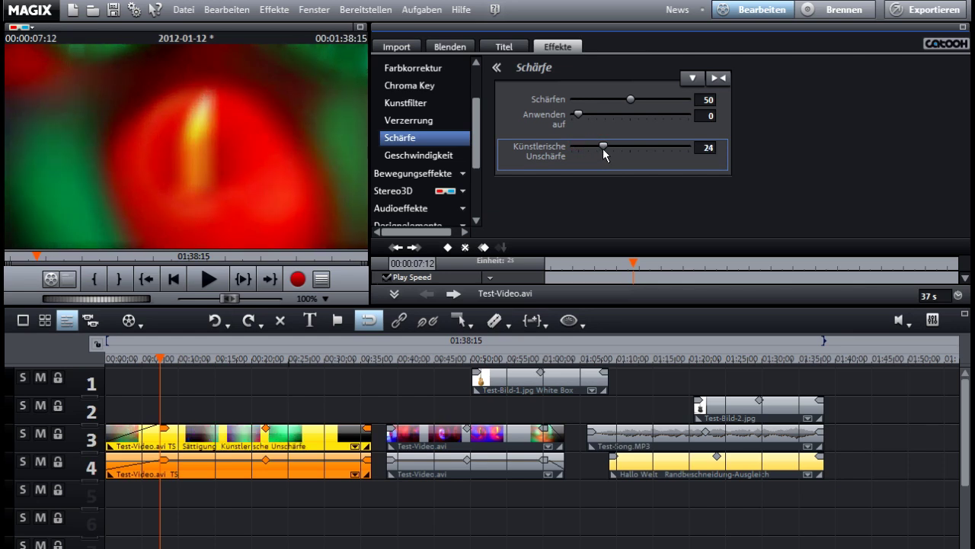
left_click_drag(604, 153, 535, 151)
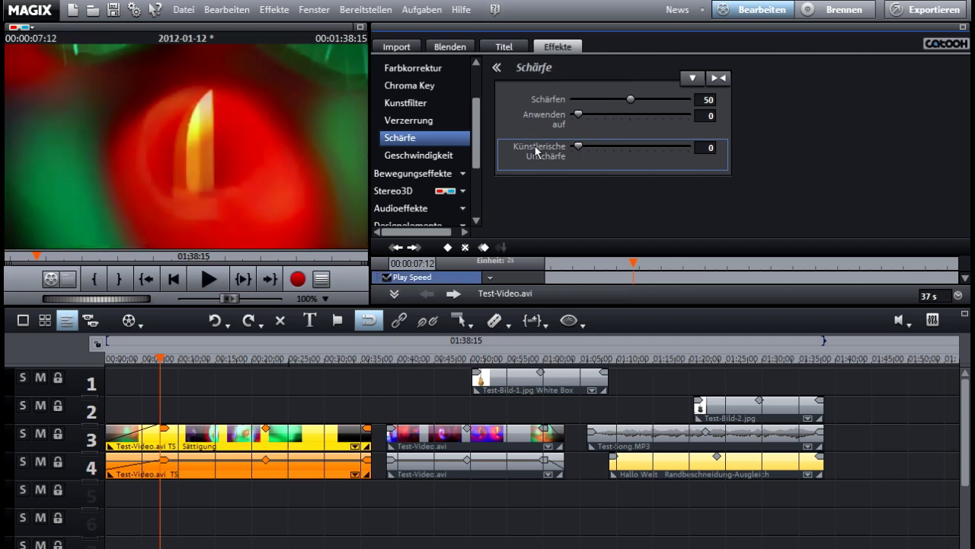
- Shrink the video picture to about 597 × 336 pixels and position it at about 408 Links, 154 Oben
left_click(411, 173)
left_click(416, 190)
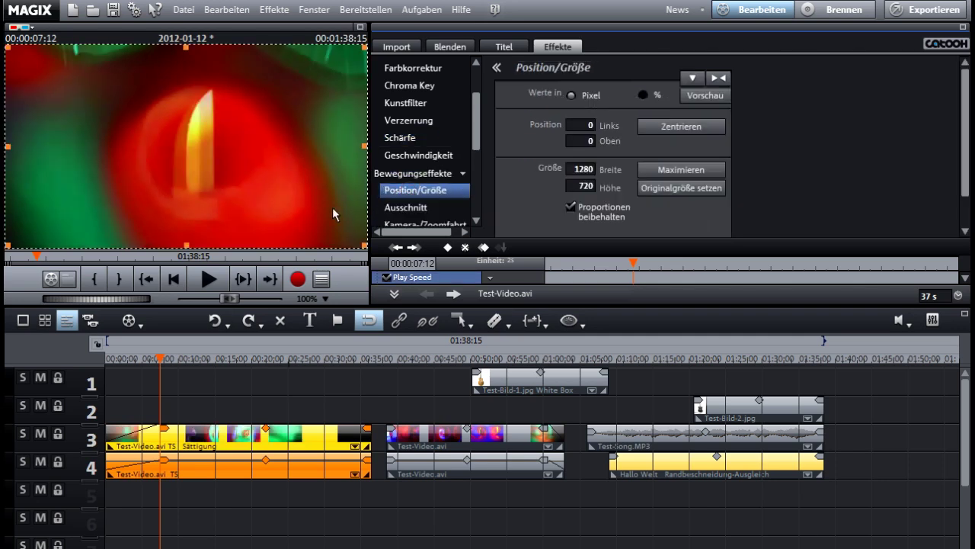
left_click_drag(365, 46, 173, 156)
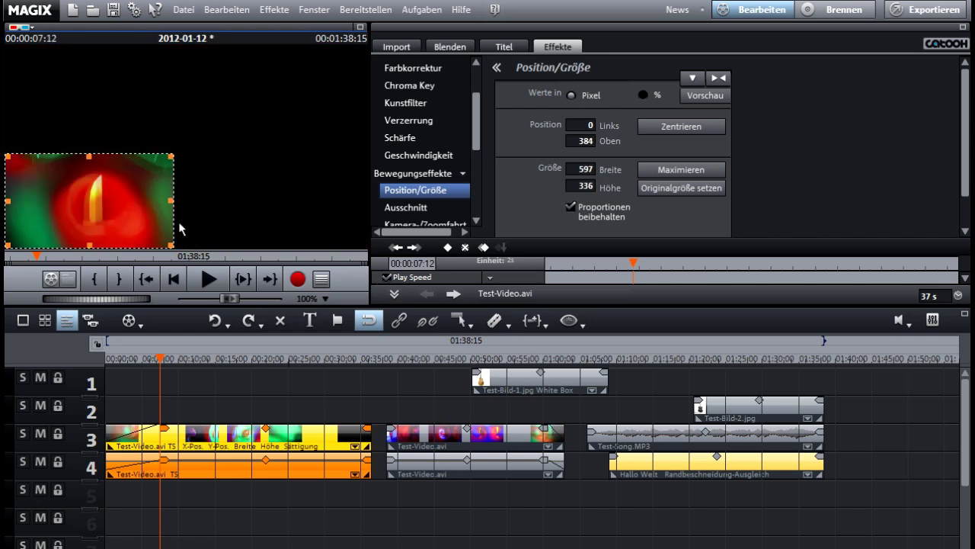
left_click_drag(104, 220, 208, 127)
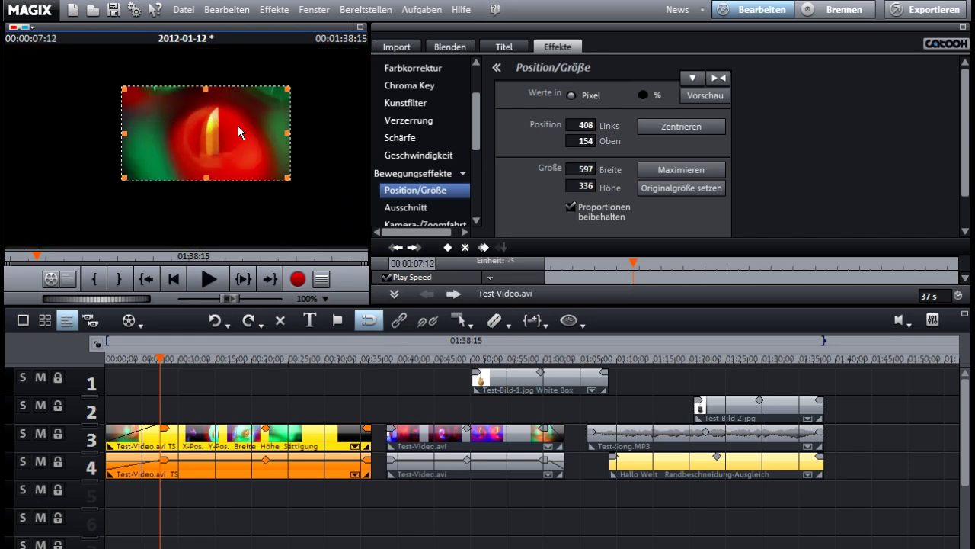
- Define an Ausschnitt of about 267 × 200 pixels around the candle flame, at about 245 Links and 102 Oben
left_click(398, 206)
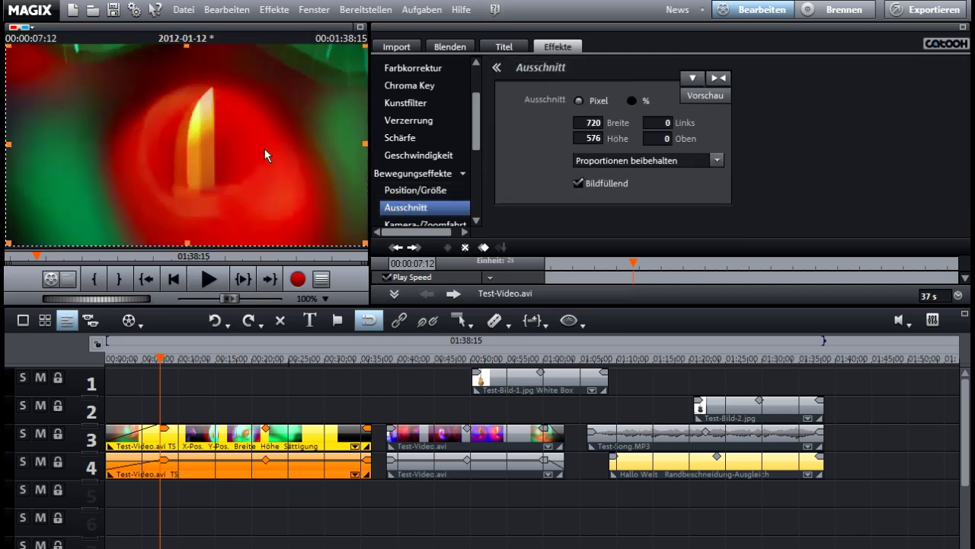
left_click_drag(13, 243, 6, 254)
left_click_drag(153, 82, 294, 174)
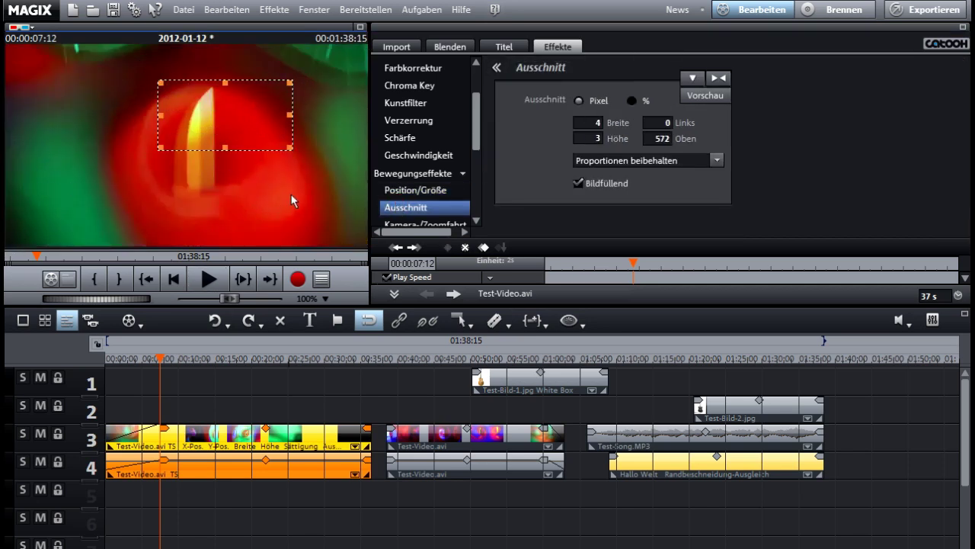
left_click_drag(221, 141, 193, 81)
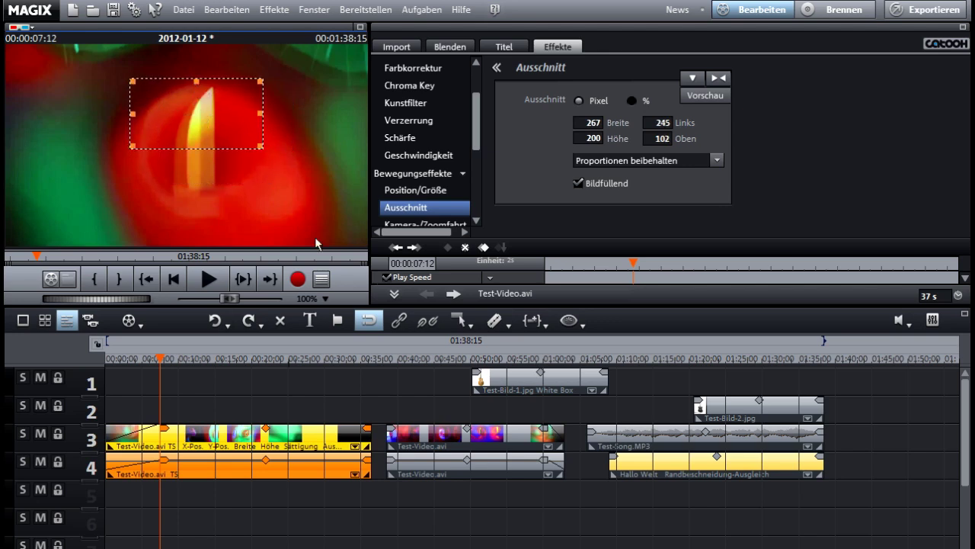
- Deselect the video part to view its cropped picture, and look through the remaining Bewegungseffekte and the effect categories down to proDAD
left_click(330, 492)
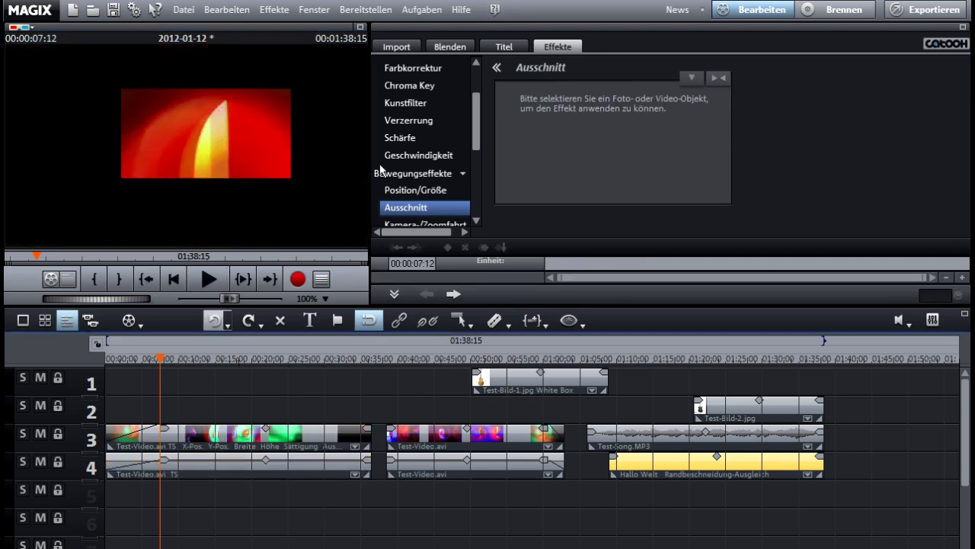
scroll(477, 153, "down", 5)
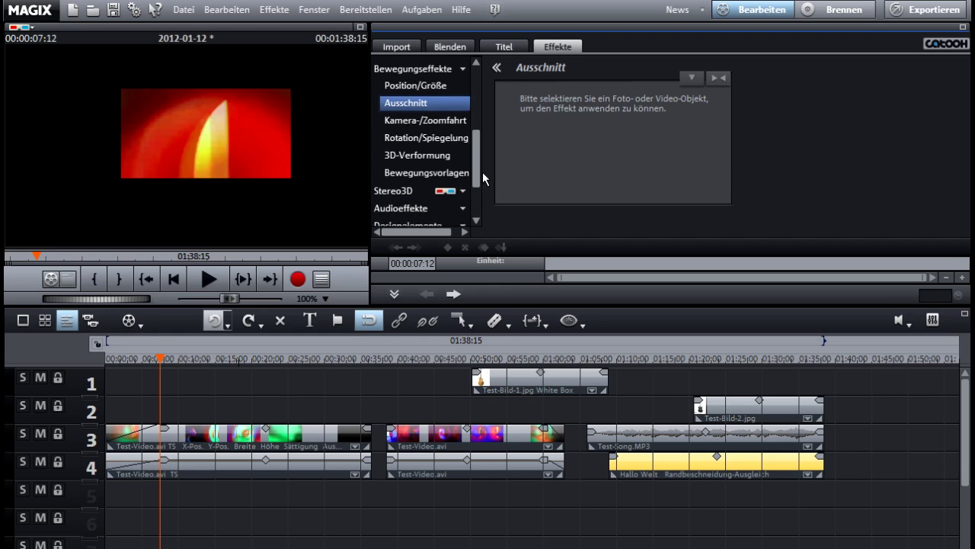
scroll(482, 171, "down", 3)
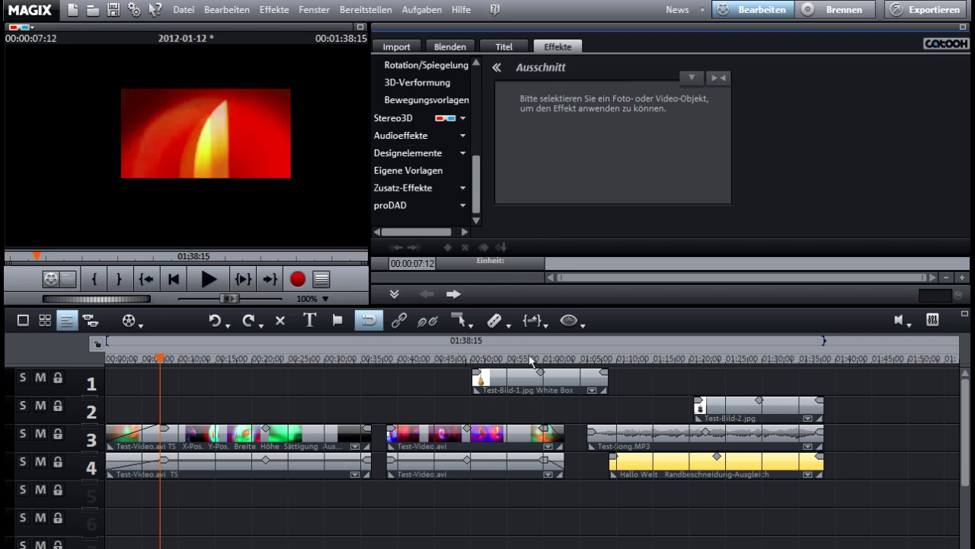
left_click(416, 509)
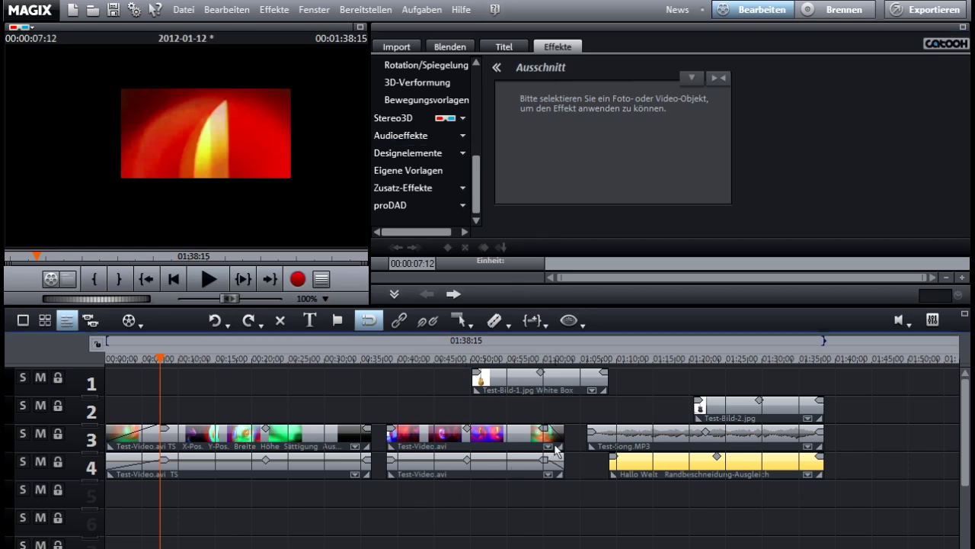
- Move Test-Song.MP3 to the start of track 1 and play the project from the beginning
left_click_drag(631, 447, 150, 388)
left_click(114, 361)
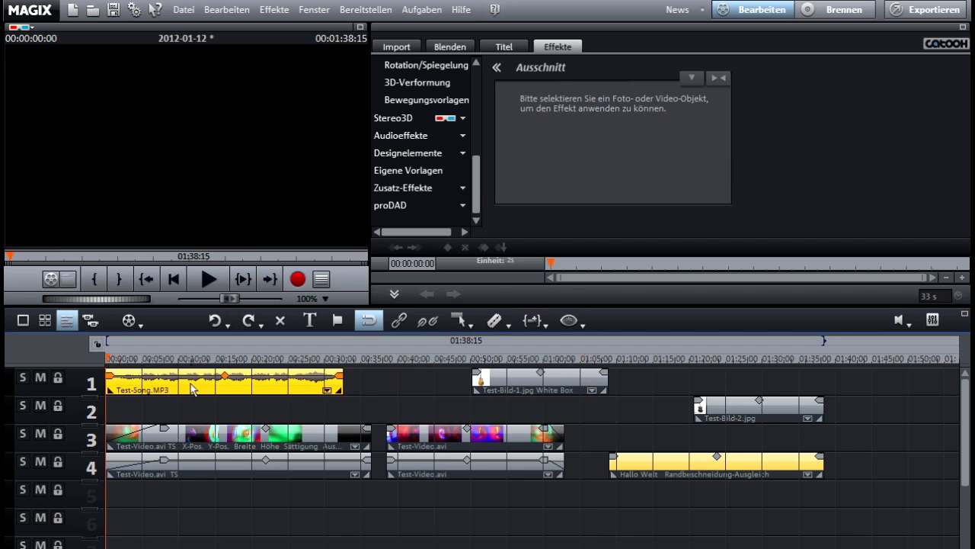
key("space")
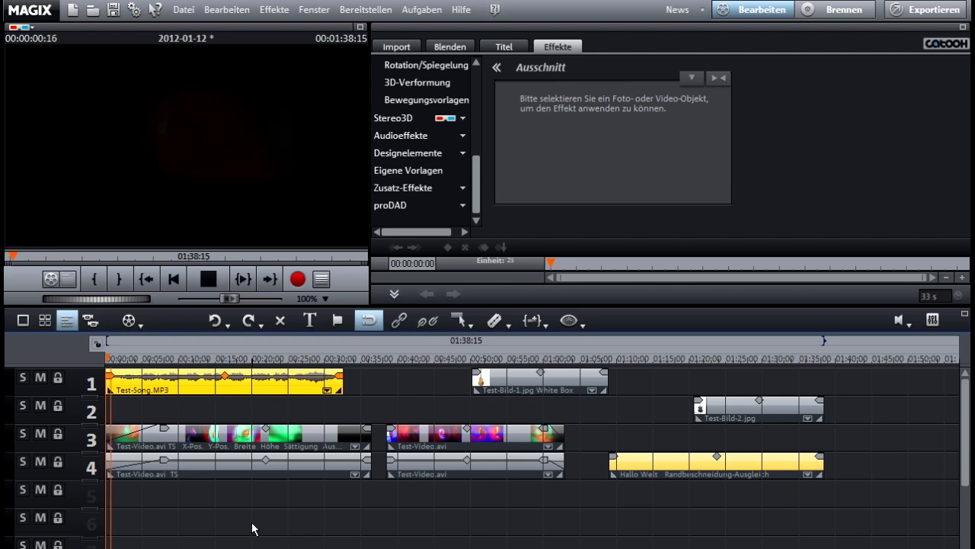